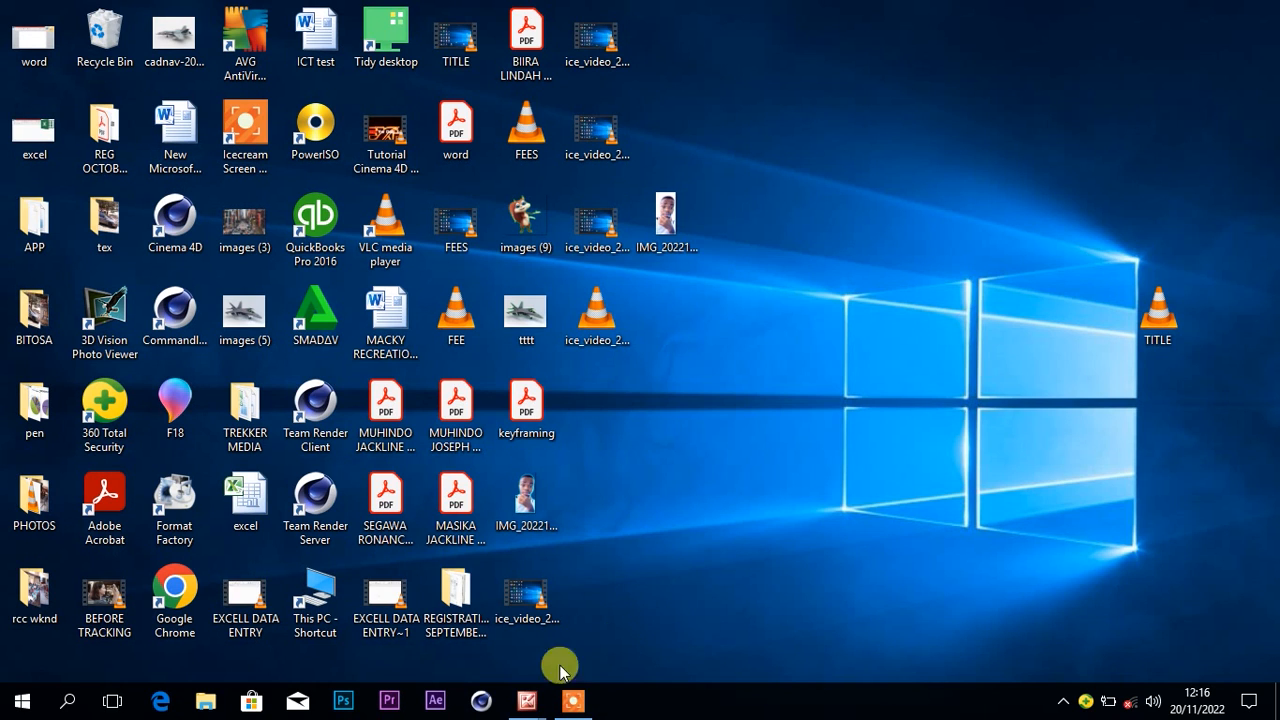
View the reference picture tttt of the jet with a green outline, and minimise it.
{"action": "mouse_move", "coordinate": [527, 692]}
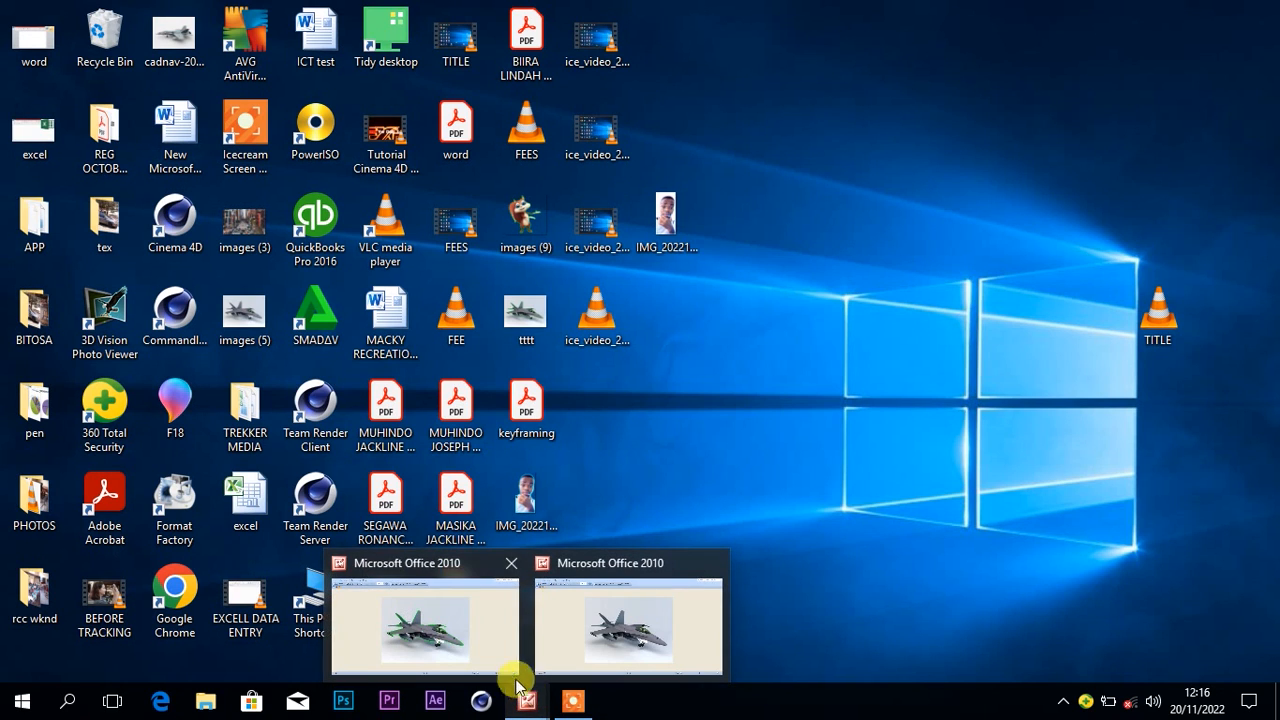
{"action": "left_click", "coordinate": [444, 652]}
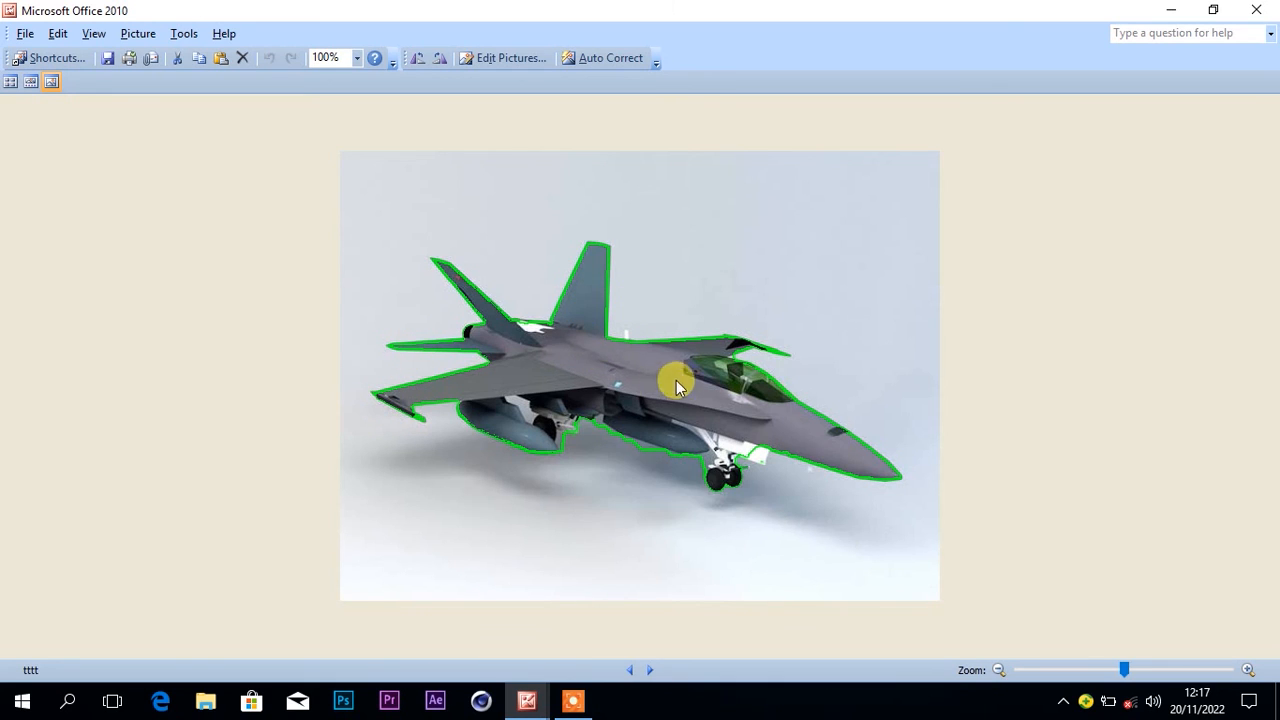
{"action": "left_click", "coordinate": [1171, 10]}
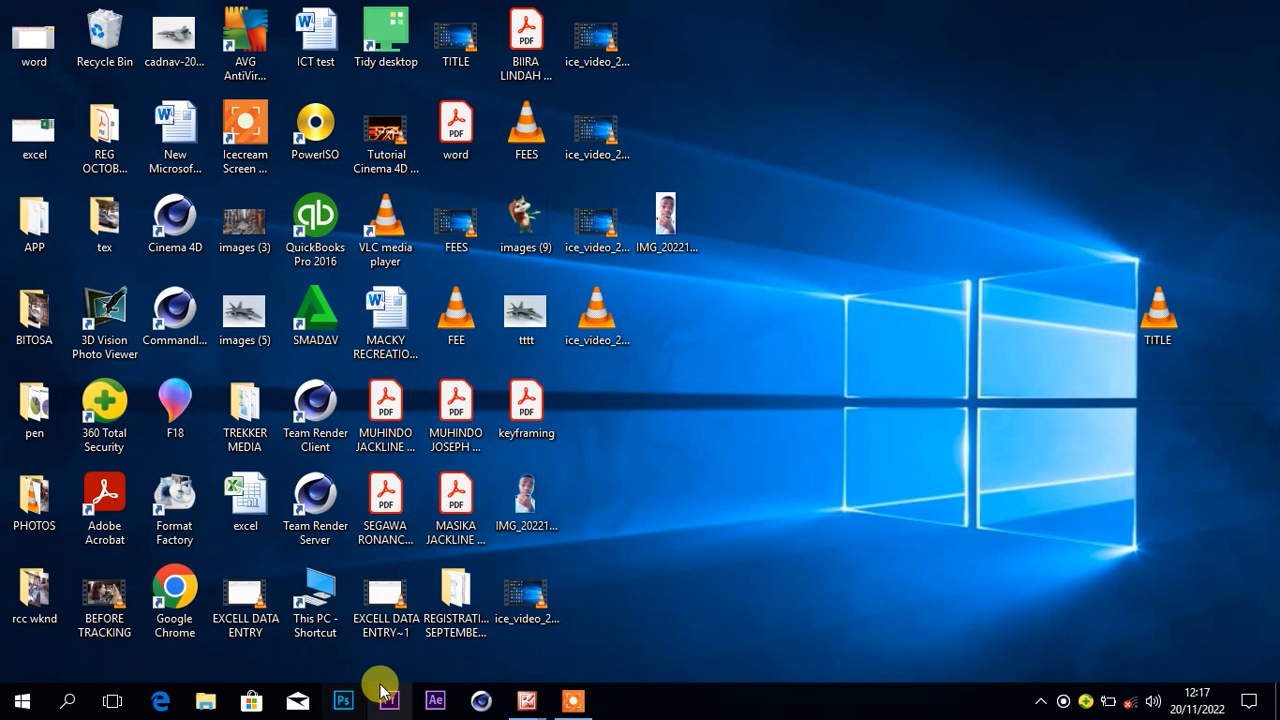
Switch to Photoshop and open the desktop picture images (5) in it.
{"action": "left_click", "coordinate": [344, 706]}
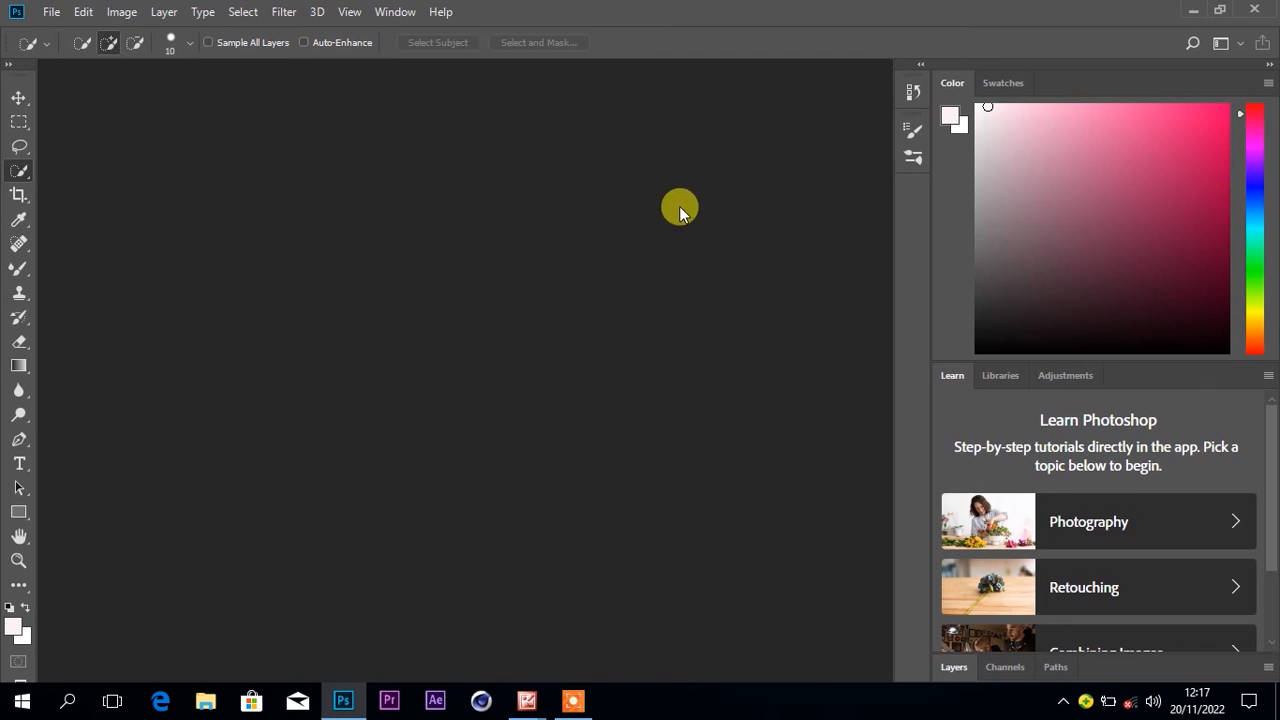
{"action": "left_click", "coordinate": [1193, 10]}
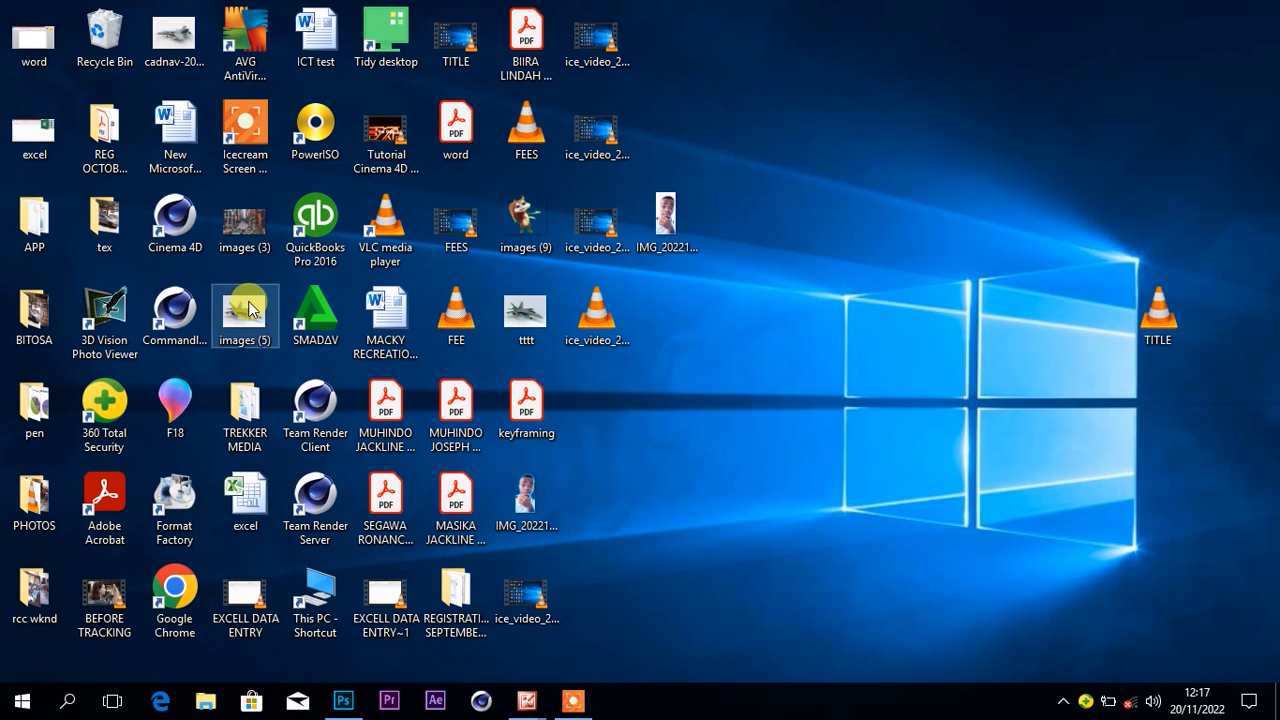
{"action": "left_click_drag", "start_coordinate": [250, 310], "coordinate": [447, 362]}
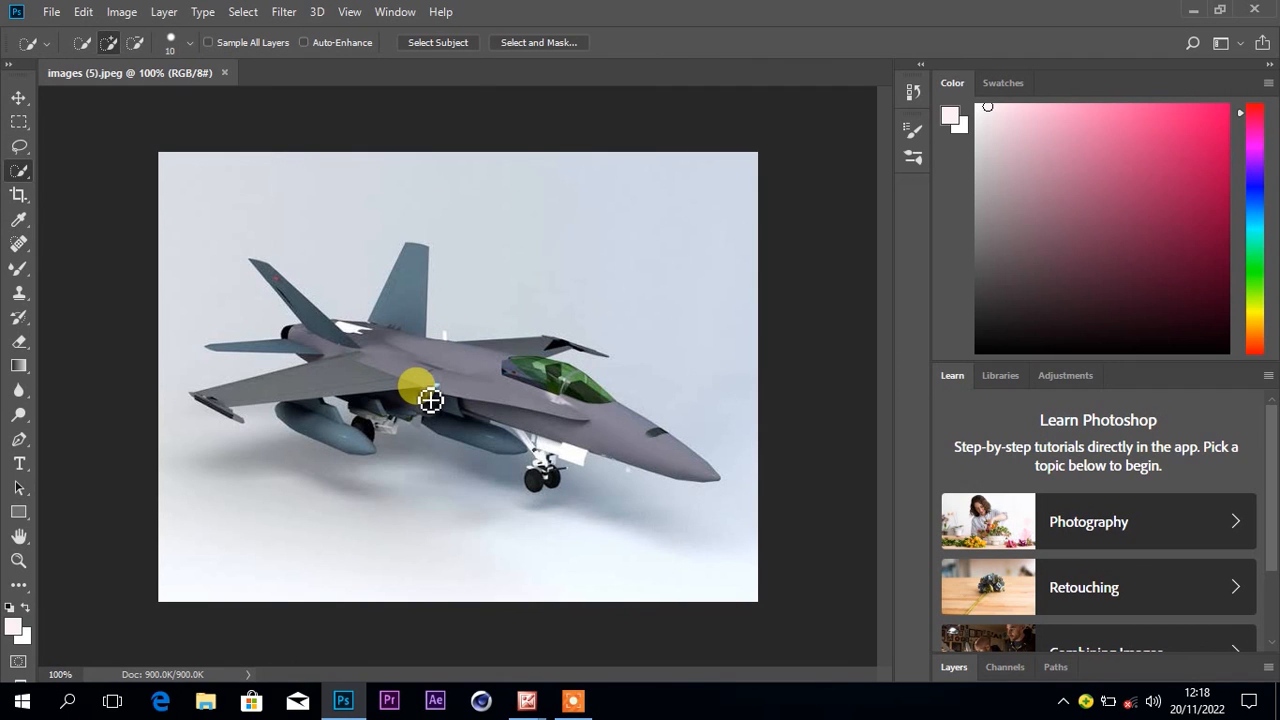
{"action": "left_click", "coordinate": [50, 12]}
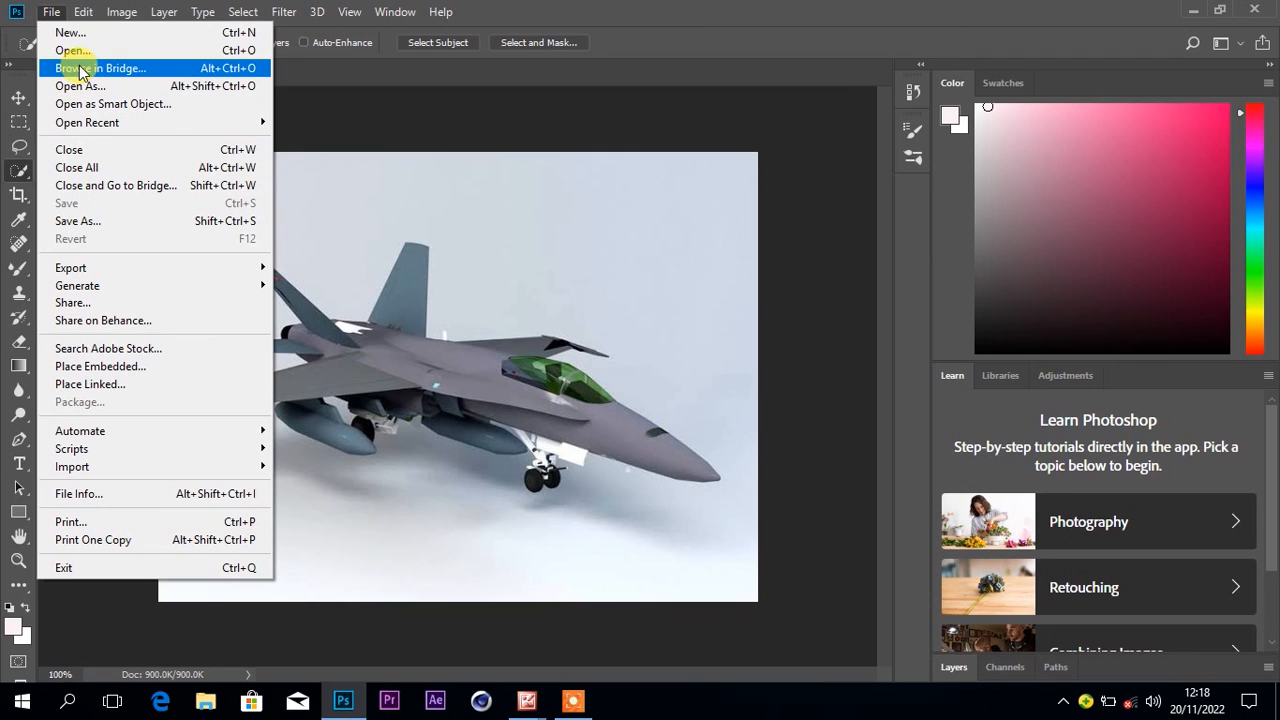
{"action": "mouse_move", "coordinate": [87, 122]}
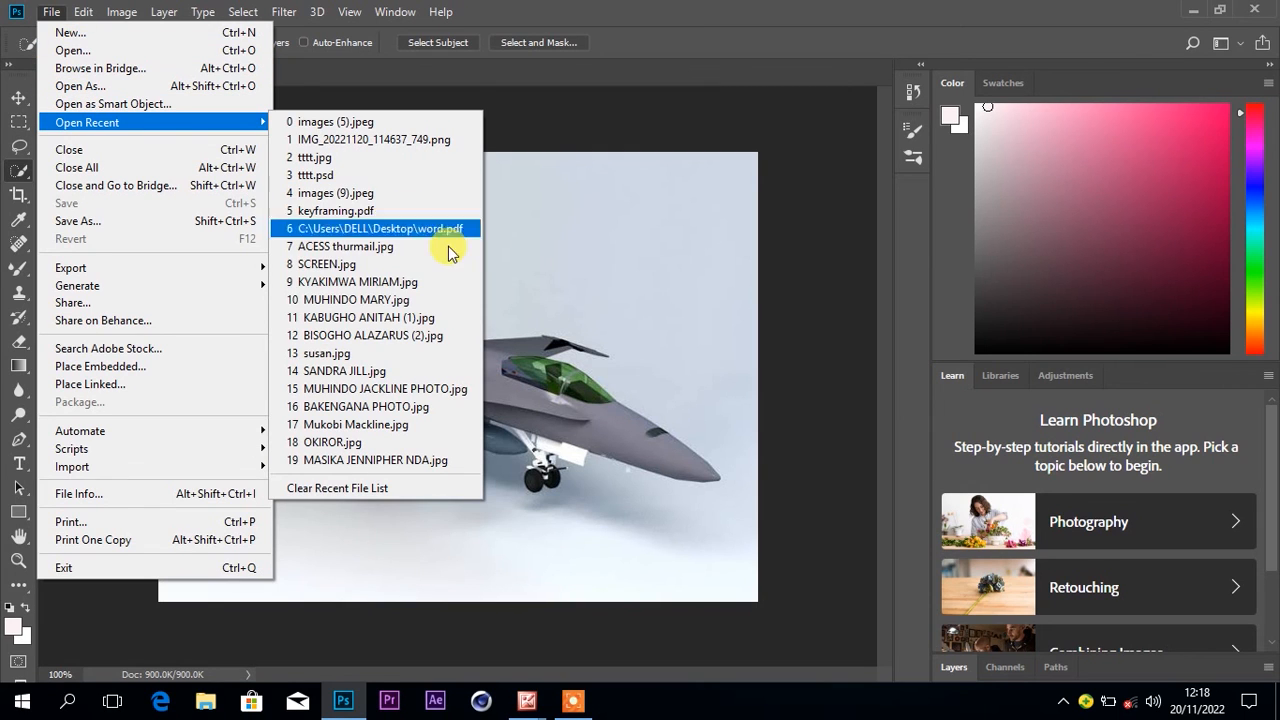
{"action": "left_click", "coordinate": [548, 275]}
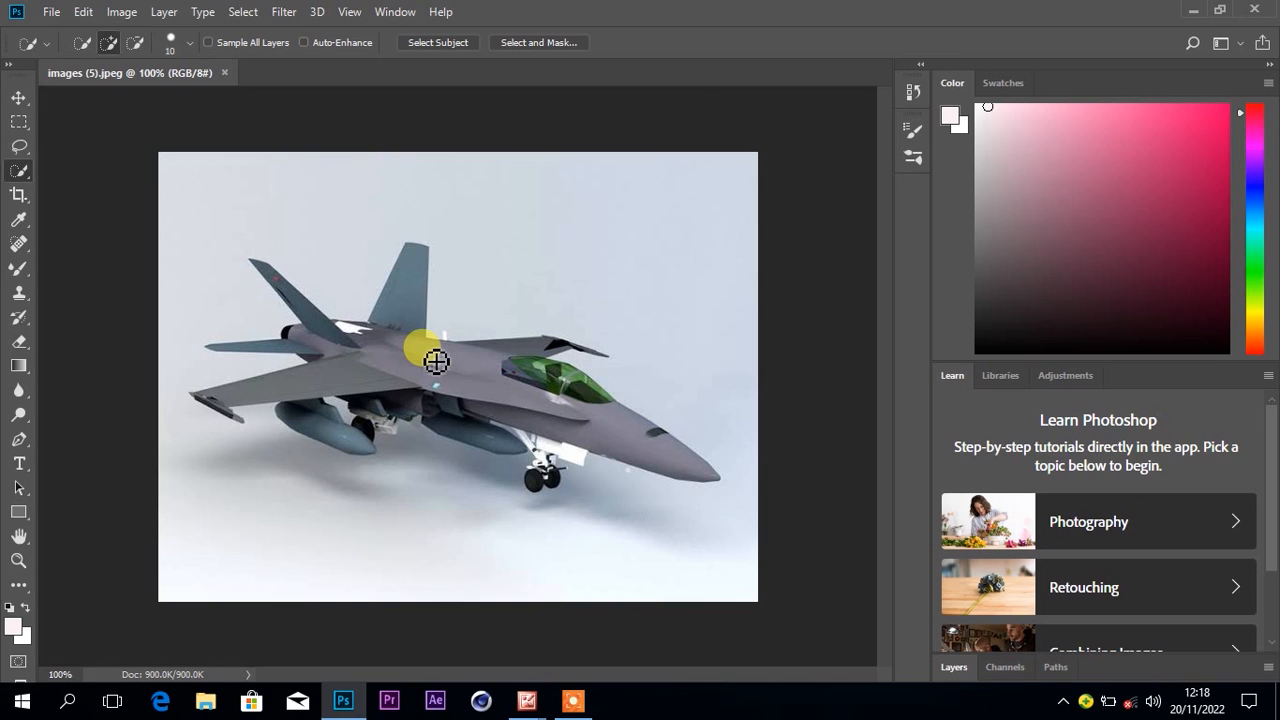
Select the jet with Select Subject, extend the selection over the rear fuselage with Quick Selection, and copy it to a new layer.
{"action": "left_click", "coordinate": [244, 14]}
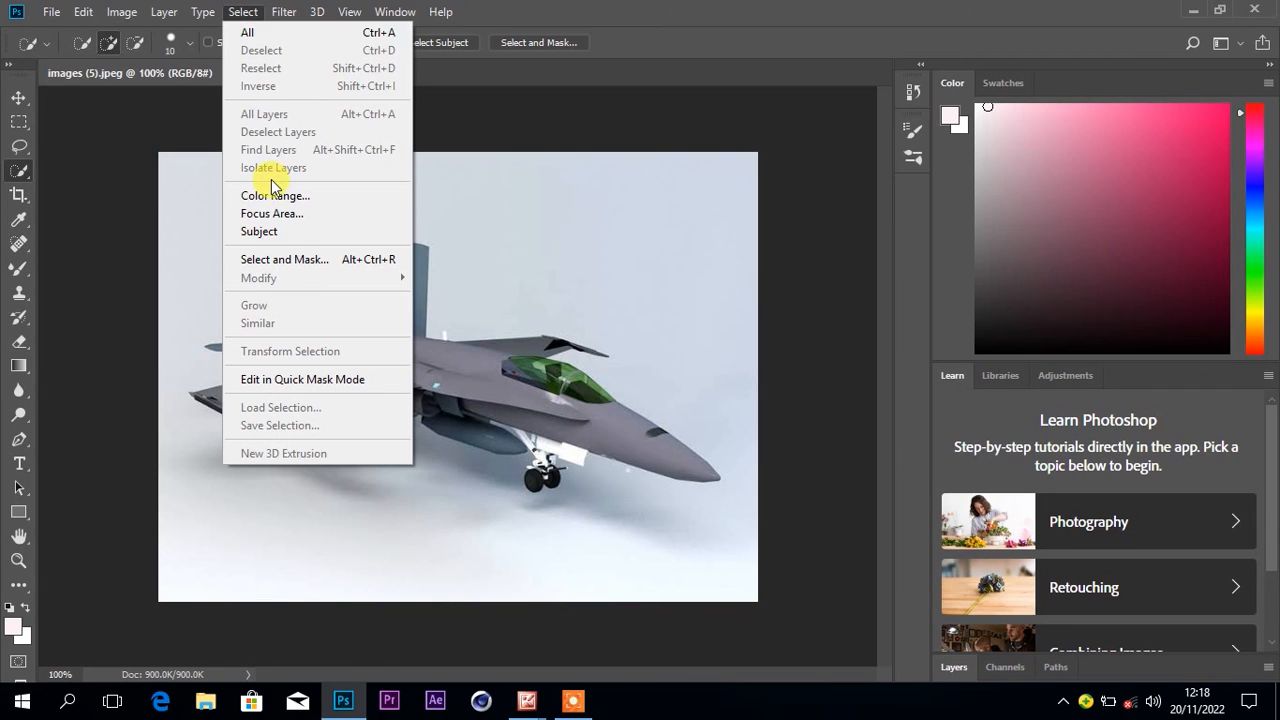
{"action": "left_click", "coordinate": [262, 233]}
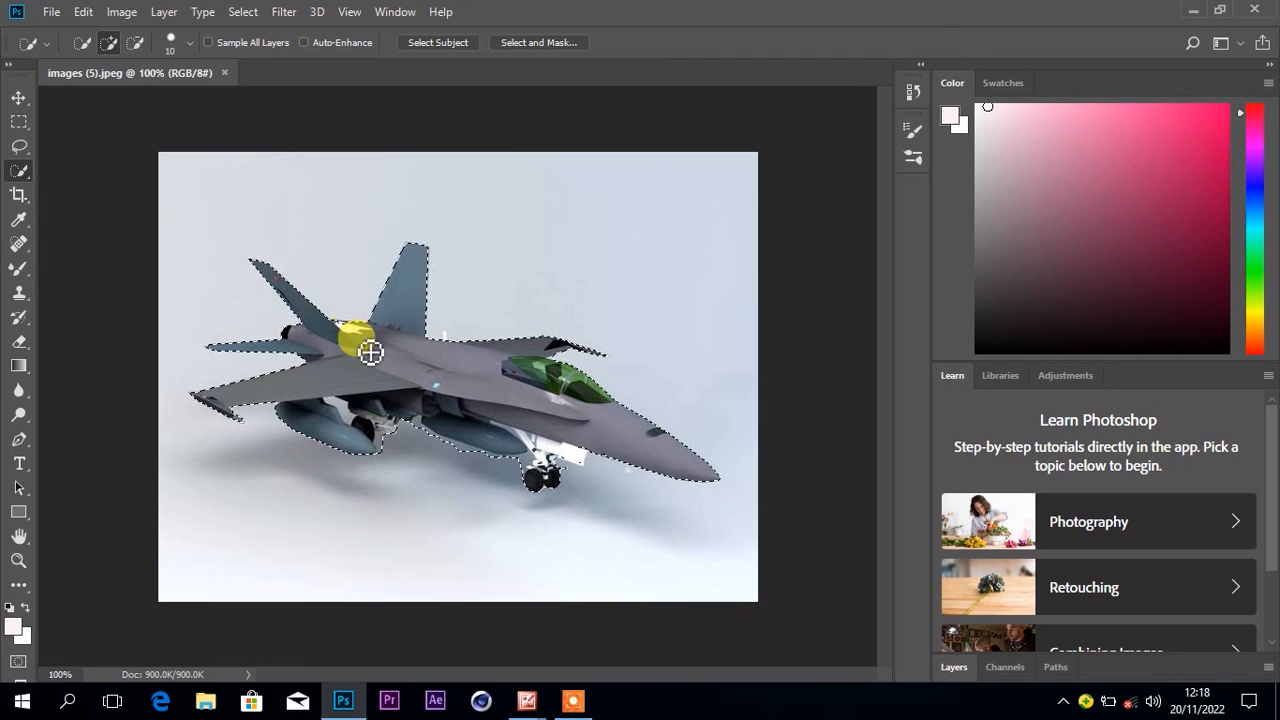
{"action": "left_click_drag", "start_coordinate": [361, 343], "coordinate": [406, 371]}
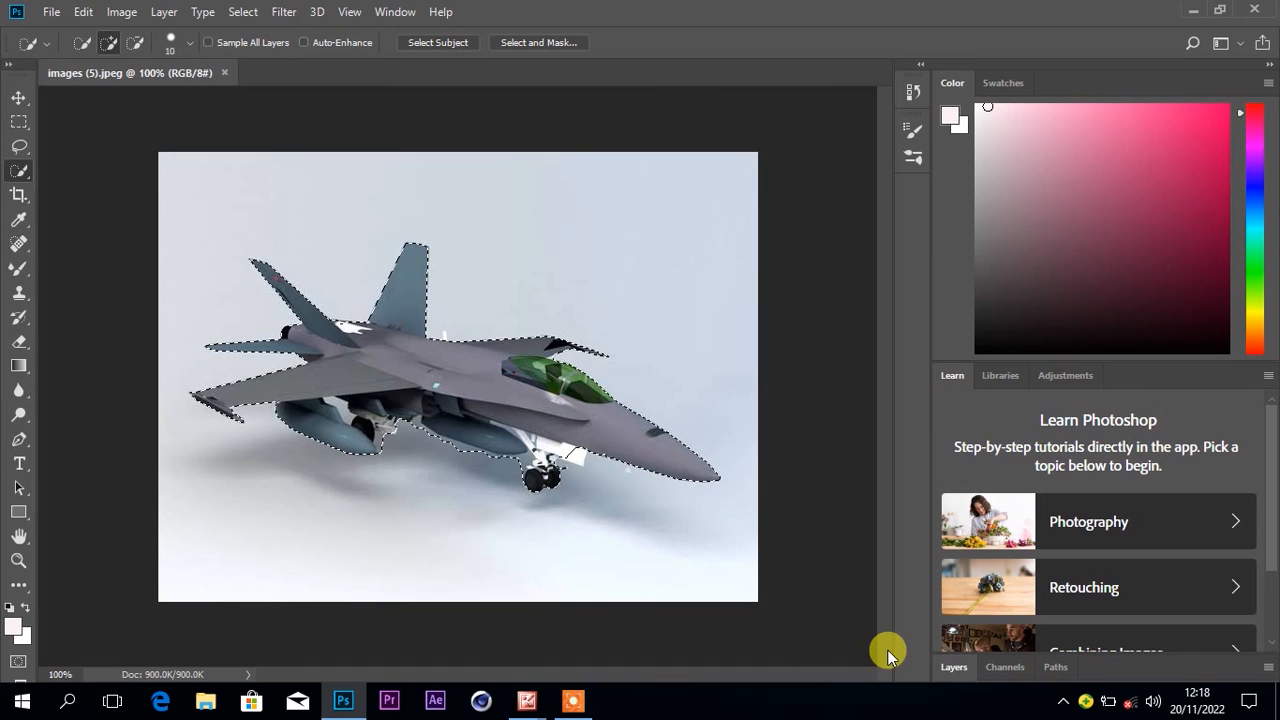
{"action": "left_click", "coordinate": [952, 667]}
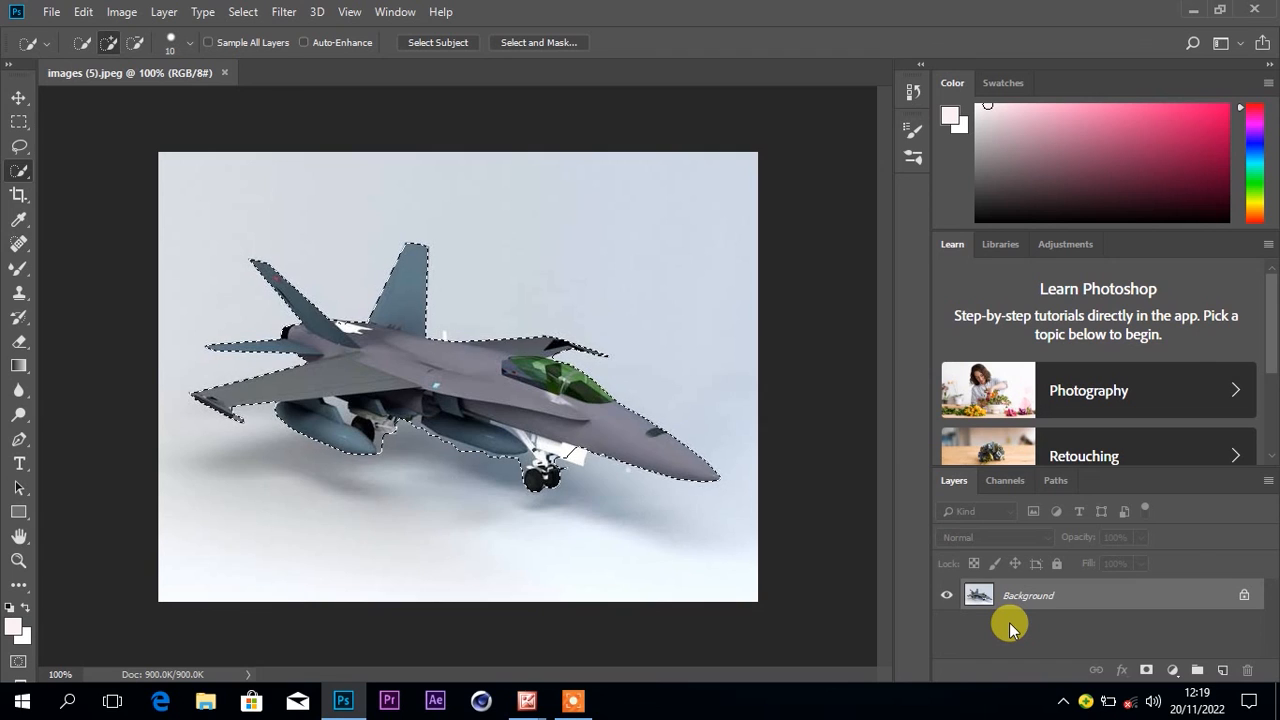
{"action": "key", "text": "ctrl+j"}
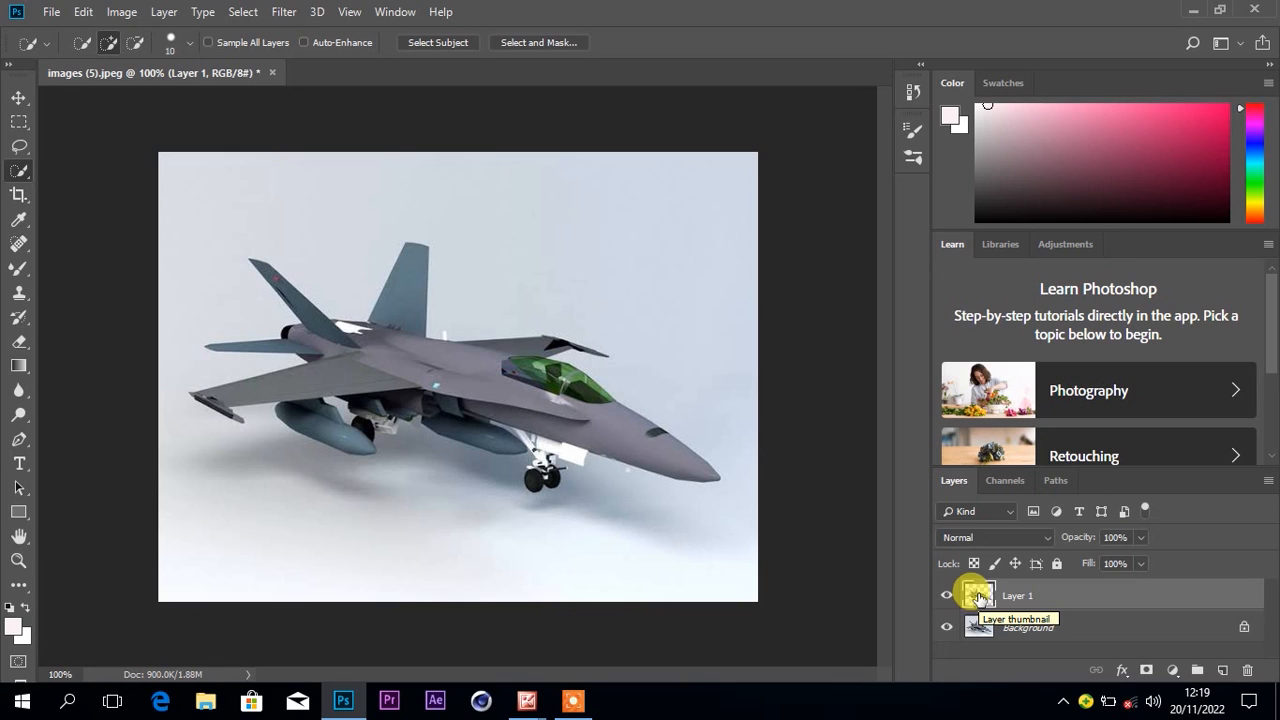
Add two Stroke effects to the jet's layer in its layer style.
{"action": "key", "text": "h"}
{"action": "double_click", "coordinate": [979, 596]}
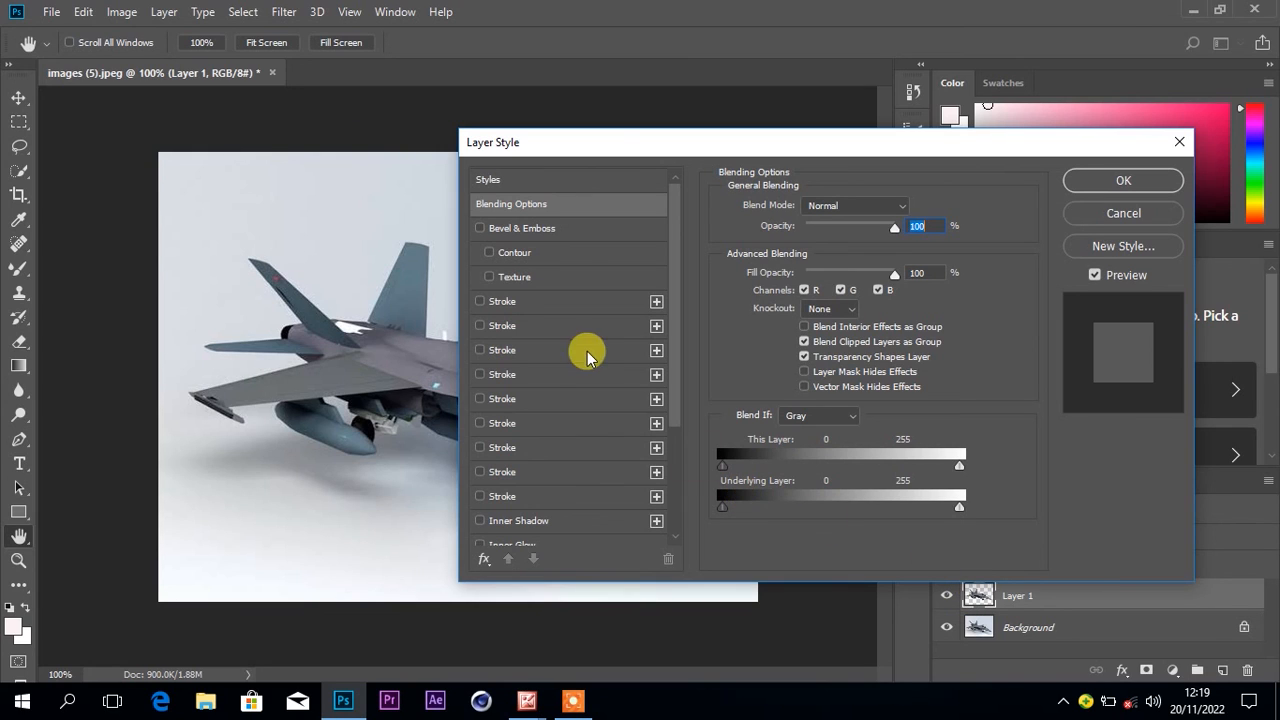
{"action": "left_click", "coordinate": [480, 302]}
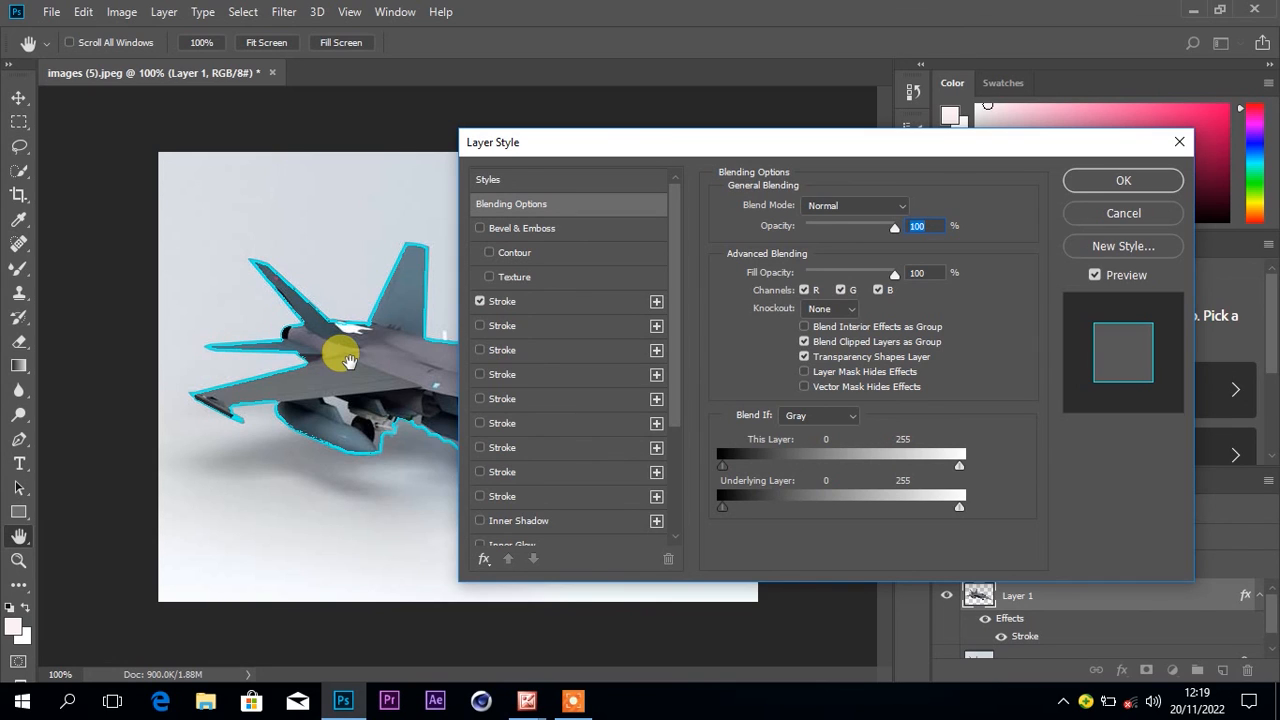
{"action": "left_click", "coordinate": [656, 302]}
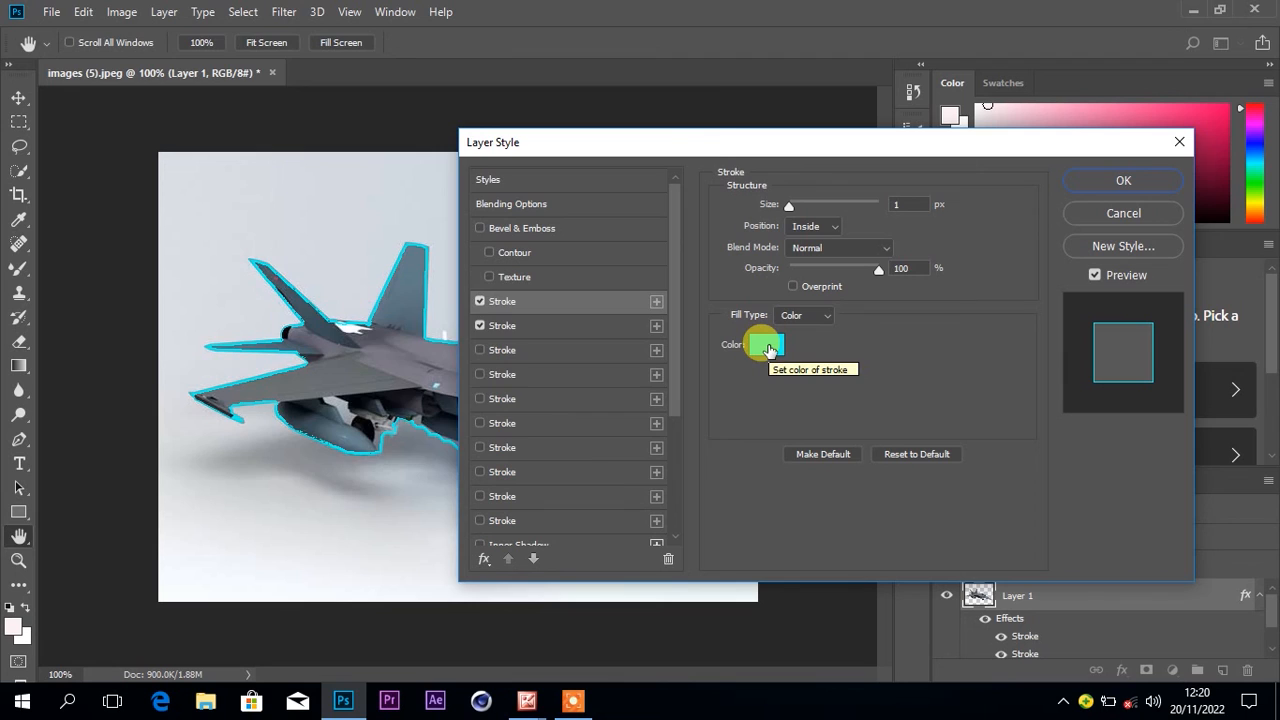
Set the stroke color to bright green 16f70b.
{"action": "left_click", "coordinate": [767, 346]}
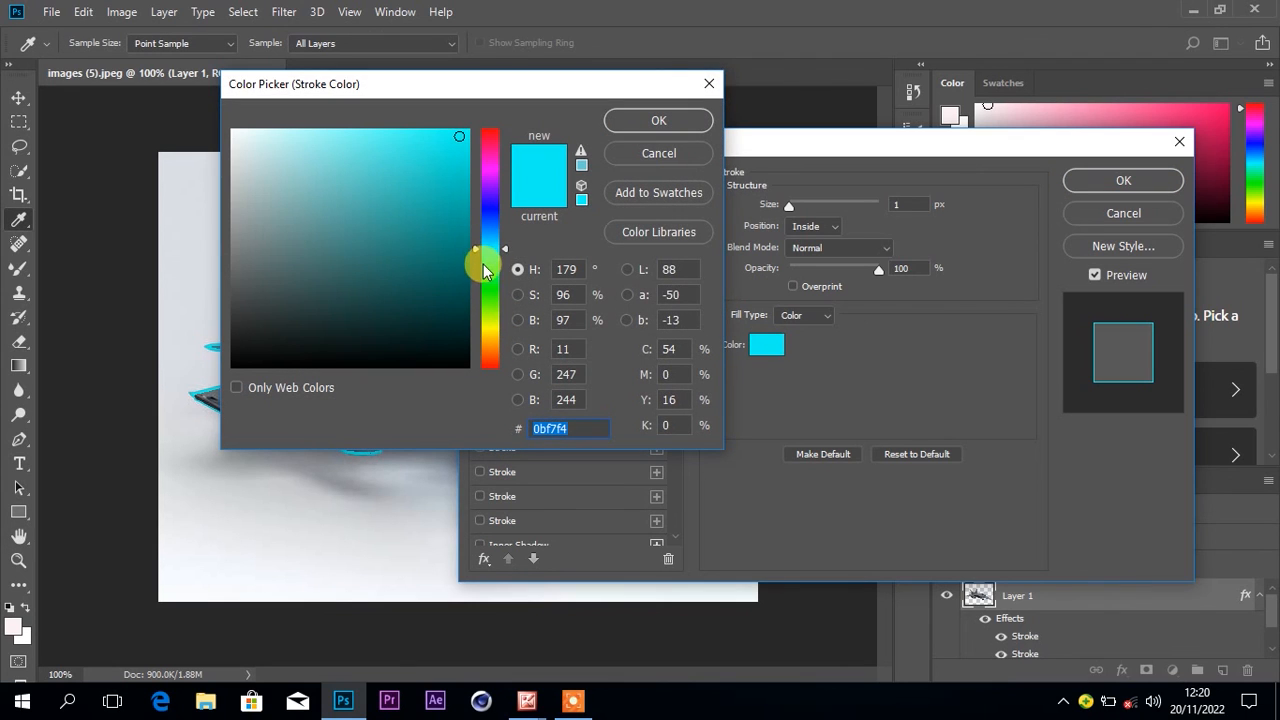
{"action": "left_click", "coordinate": [488, 299]}
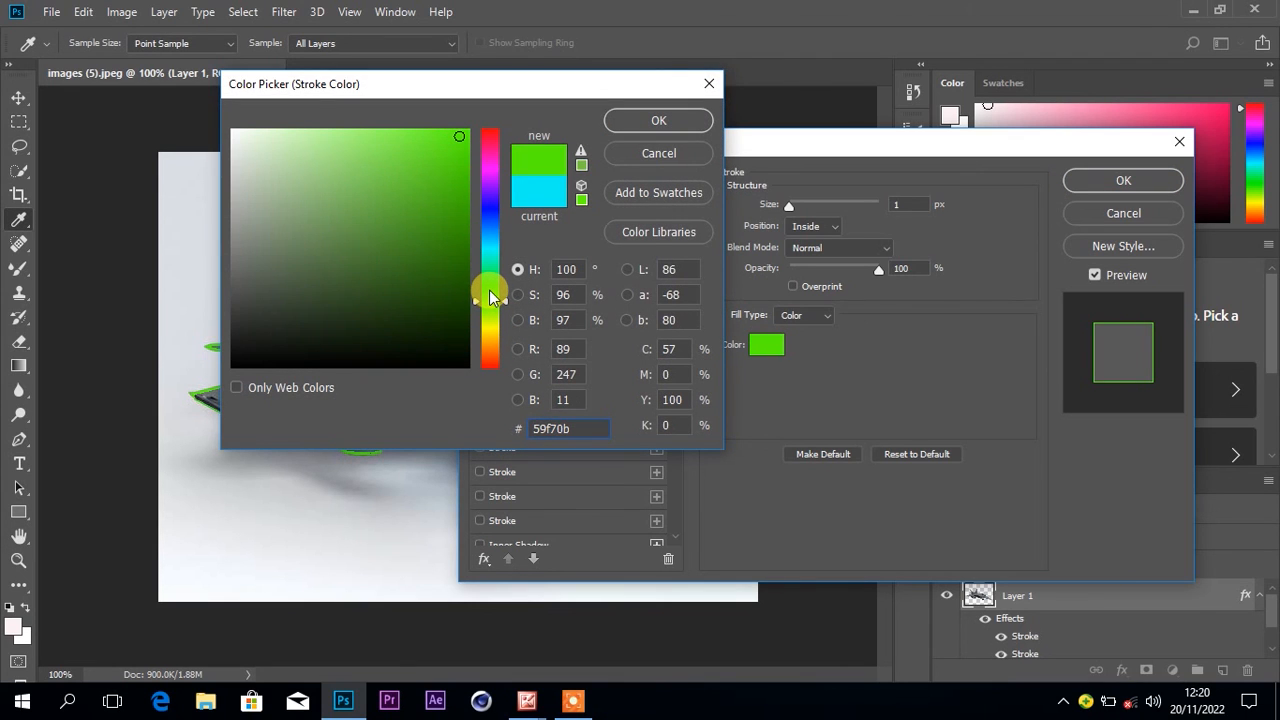
{"action": "left_click_drag", "start_coordinate": [490, 297], "coordinate": [488, 290]}
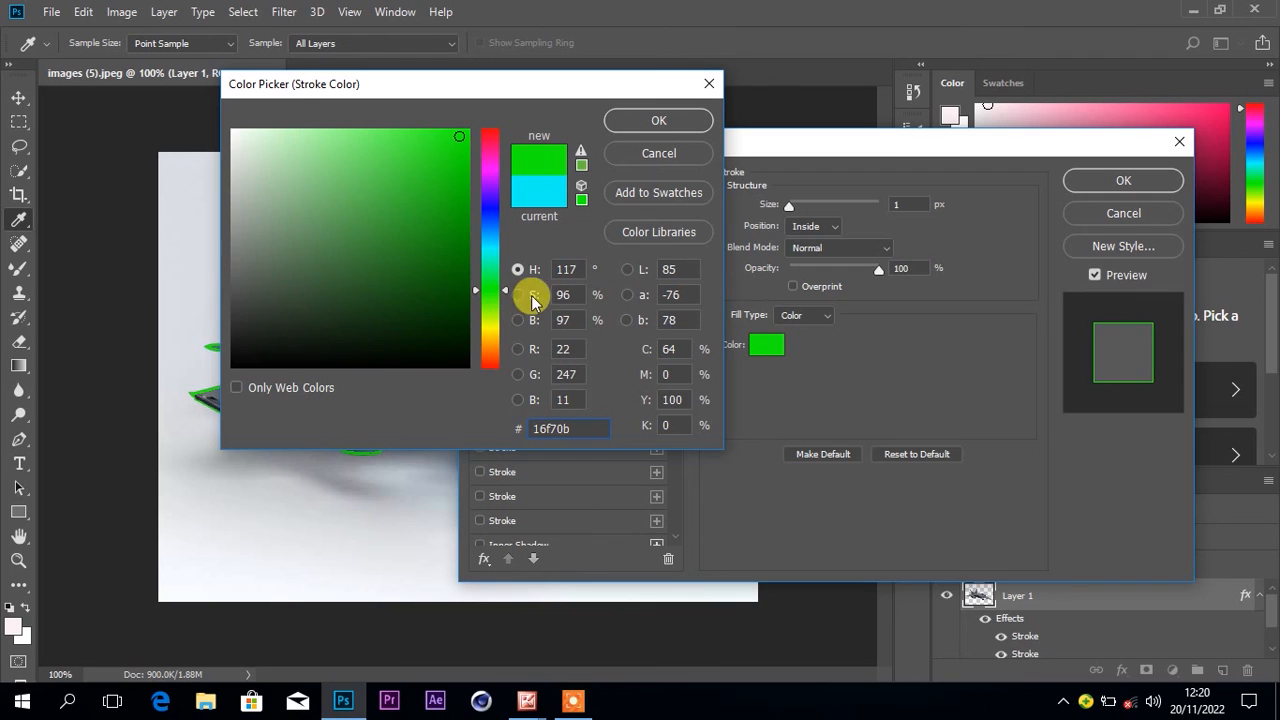
{"action": "left_click", "coordinate": [661, 120]}
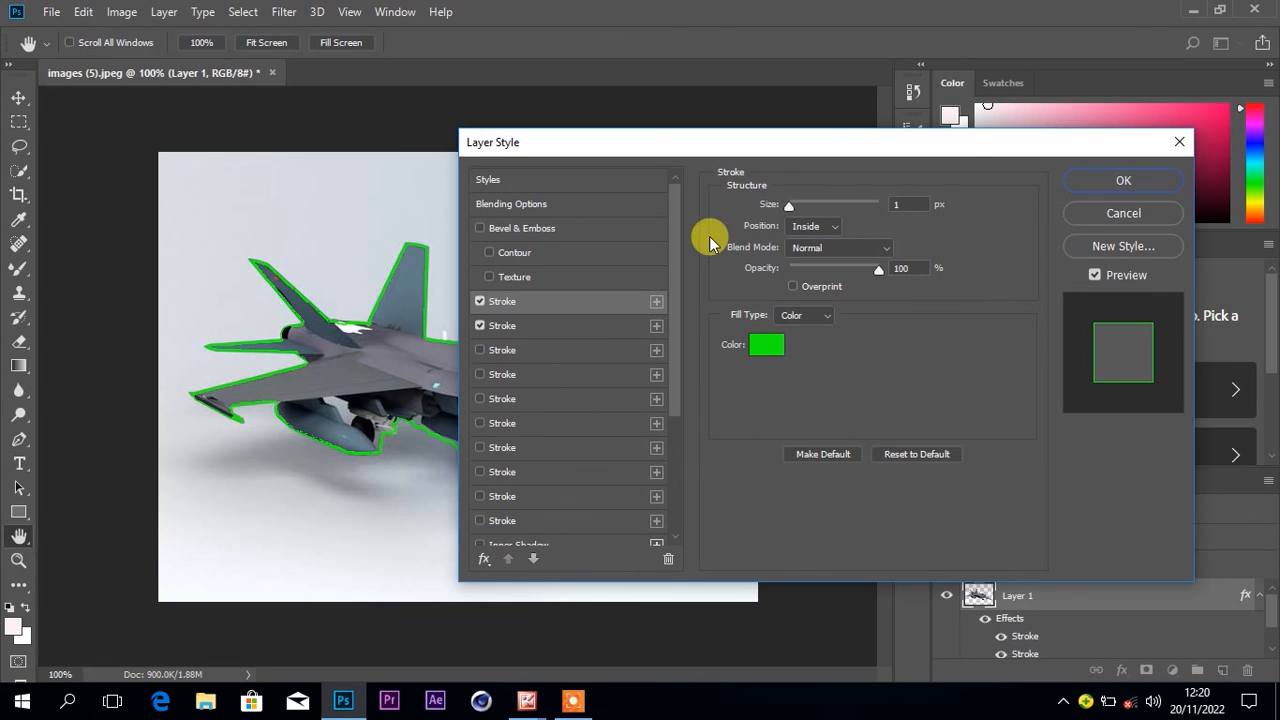
Set the stroke size to 2 px and its opacity to 86%, and apply the layer style.
{"action": "left_click_drag", "start_coordinate": [789, 204], "coordinate": [787, 204]}
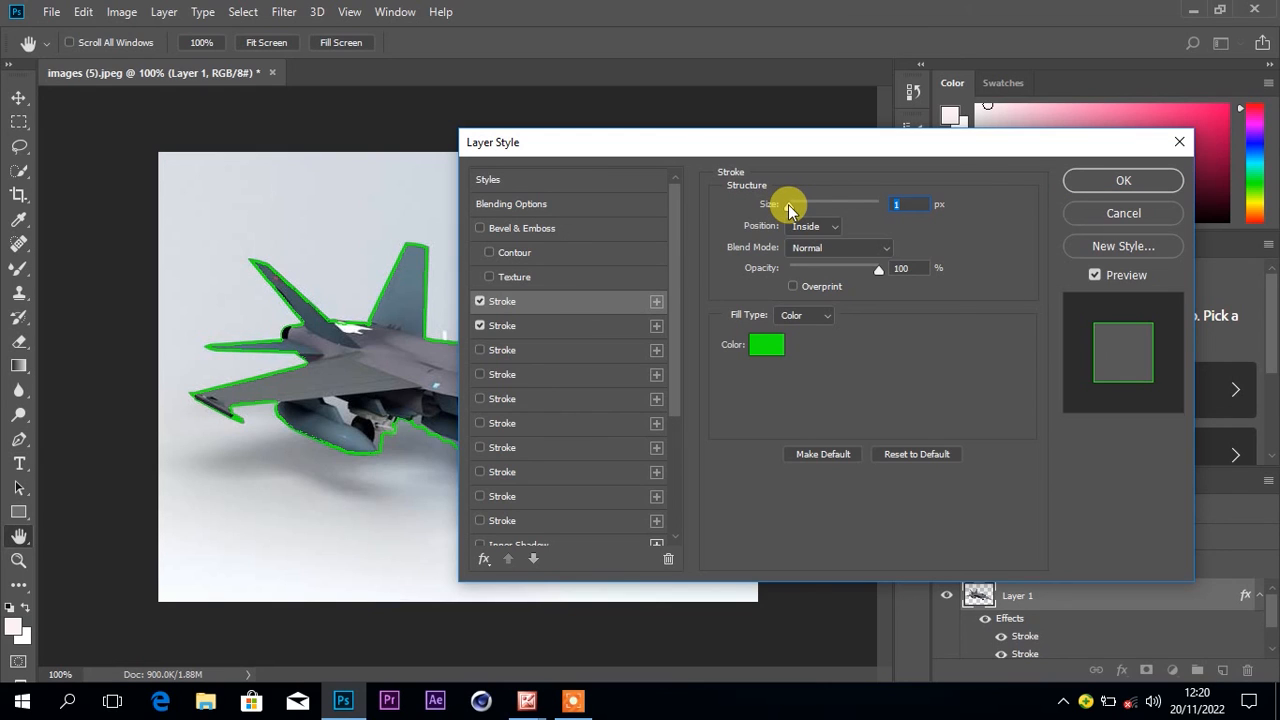
{"action": "key", "text": "Up"}
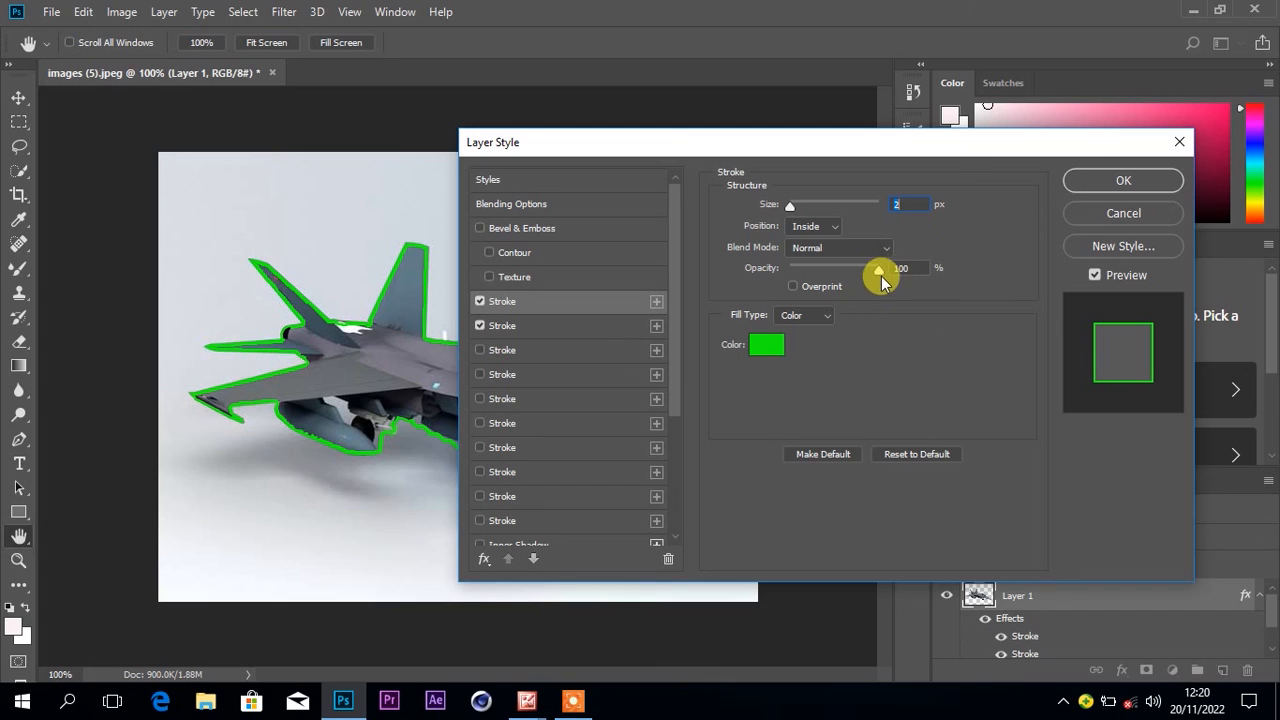
{"action": "mouse_move", "coordinate": [878, 272]}
{"action": "left_mouse_down"}
{"action": "mouse_move", "coordinate": [787, 276]}
{"action": "mouse_move", "coordinate": [867, 284]}
{"action": "left_mouse_up"}
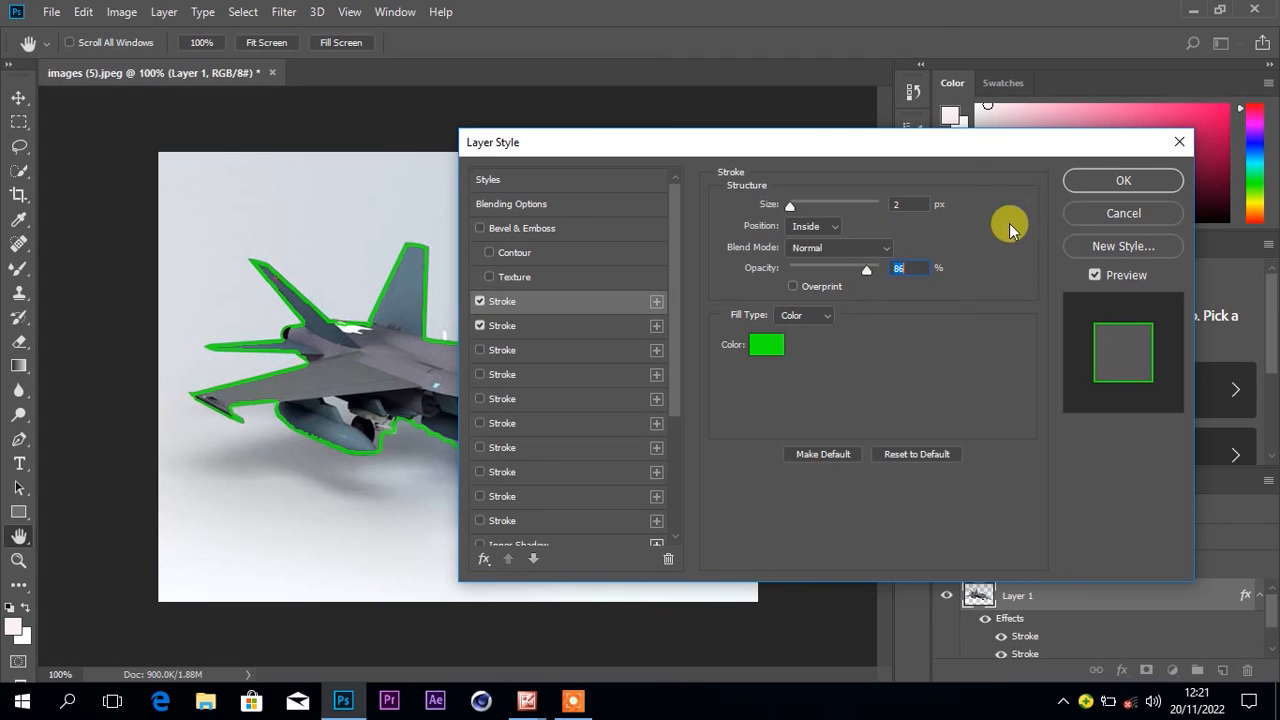
{"action": "left_click", "coordinate": [1130, 181]}
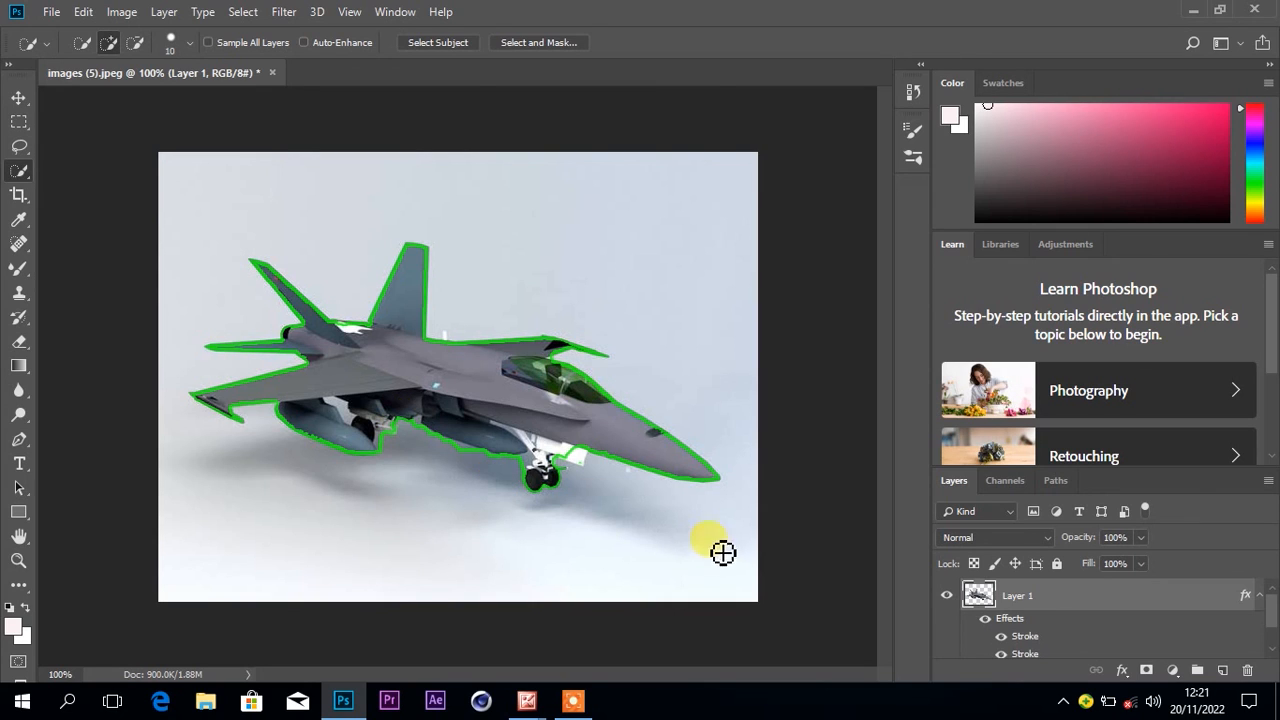
{"action": "scroll", "coordinate": [1274, 610], "scroll_direction": "down", "scroll_amount": 1}
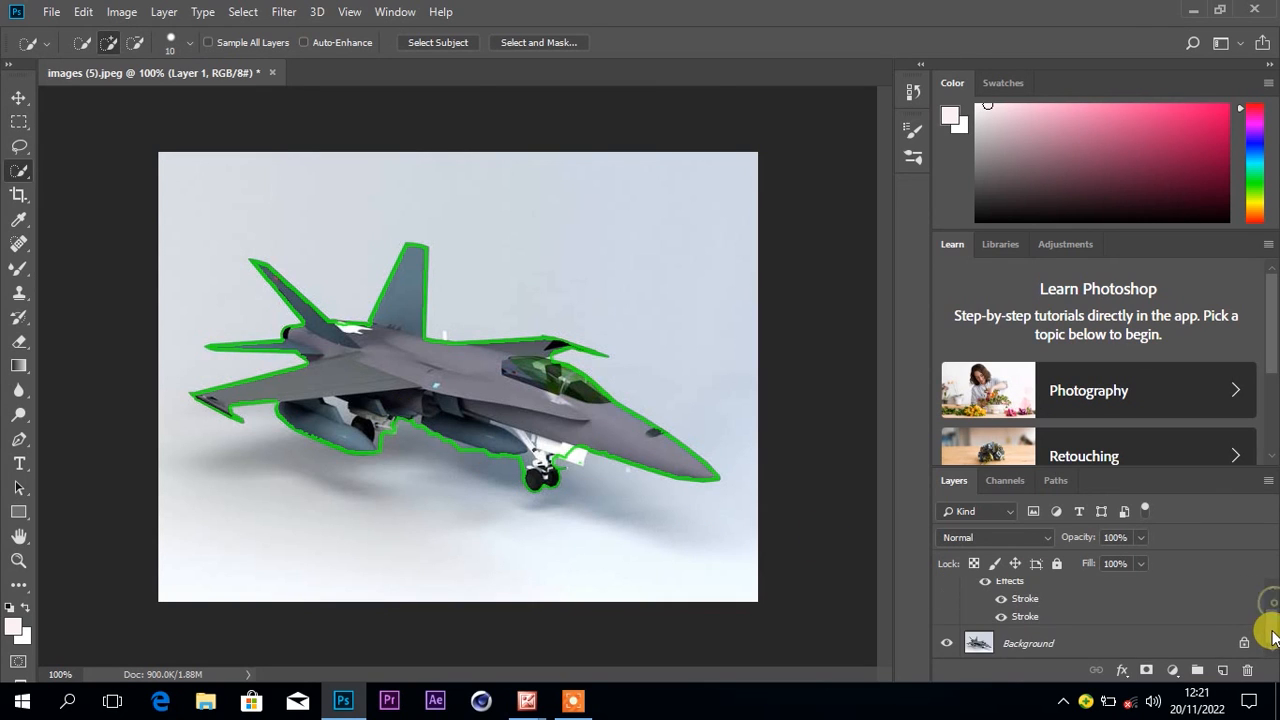
{"action": "scroll", "coordinate": [1274, 640], "scroll_direction": "up", "scroll_amount": 1}
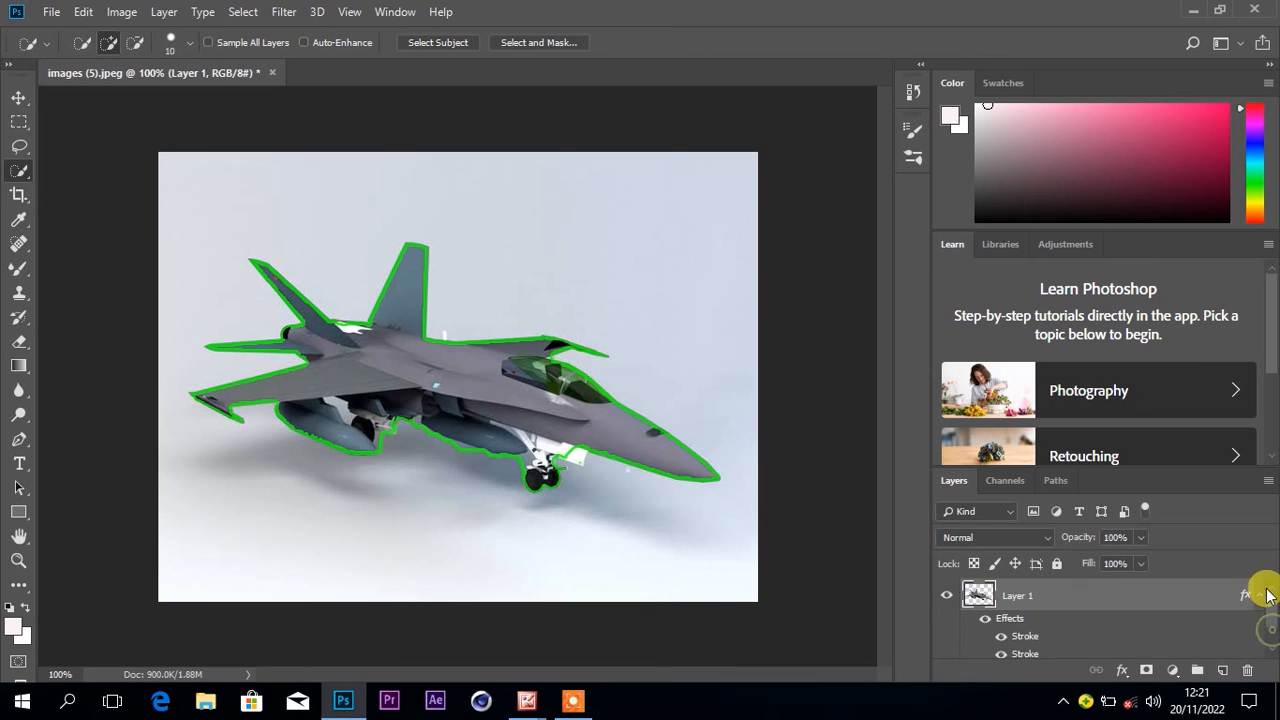
{"action": "left_click", "coordinate": [165, 21]}
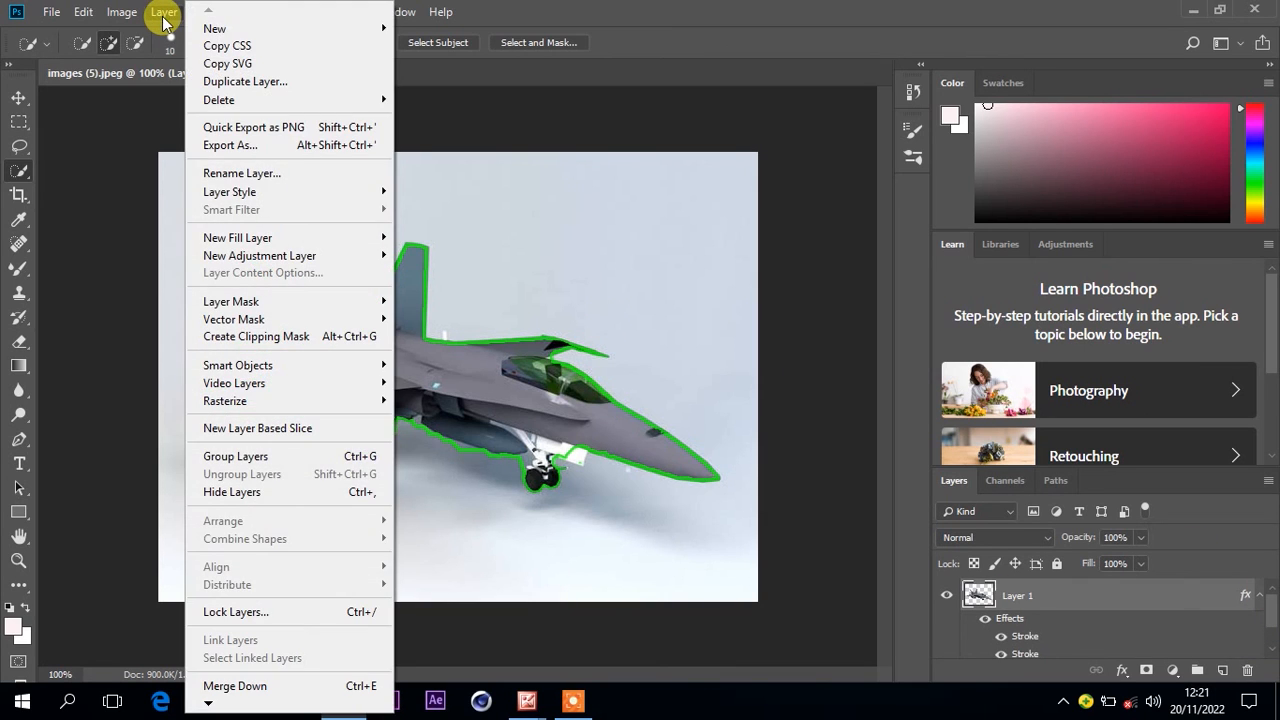
{"action": "mouse_move", "coordinate": [349, 237]}
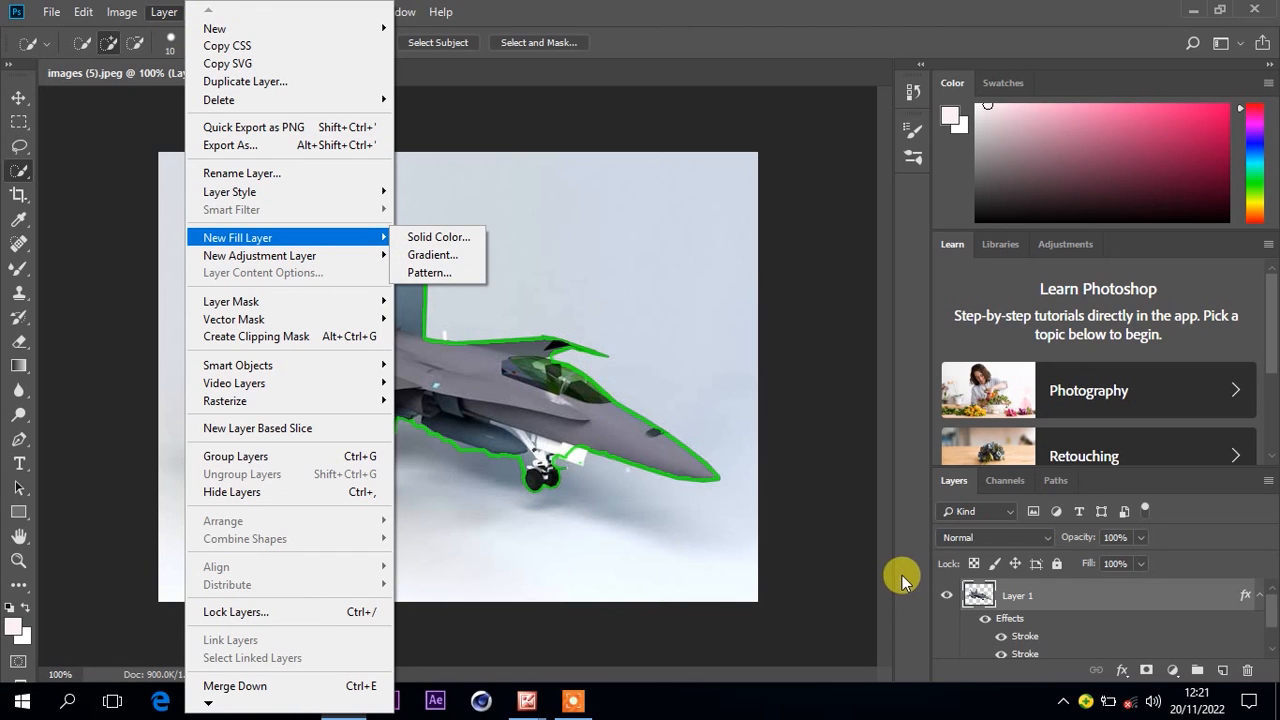
{"action": "left_click", "coordinate": [1272, 618]}
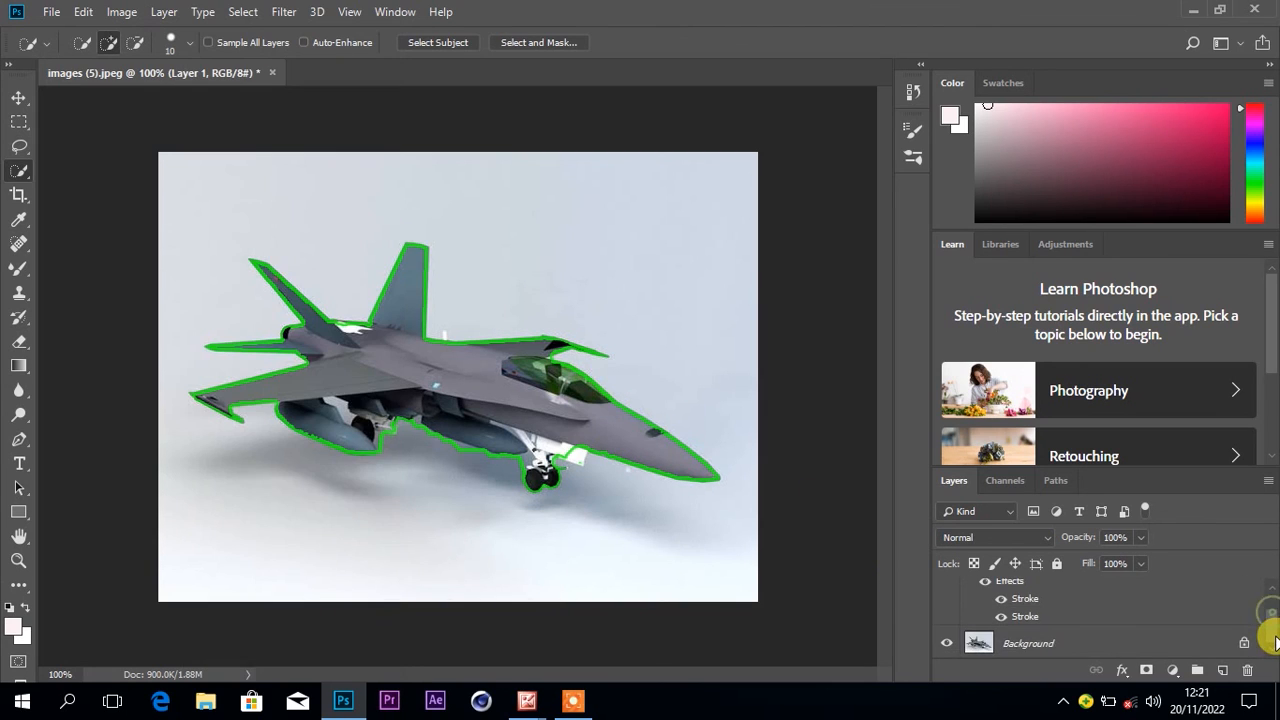
{"action": "left_click_drag", "start_coordinate": [1275, 621], "coordinate": [1275, 622]}
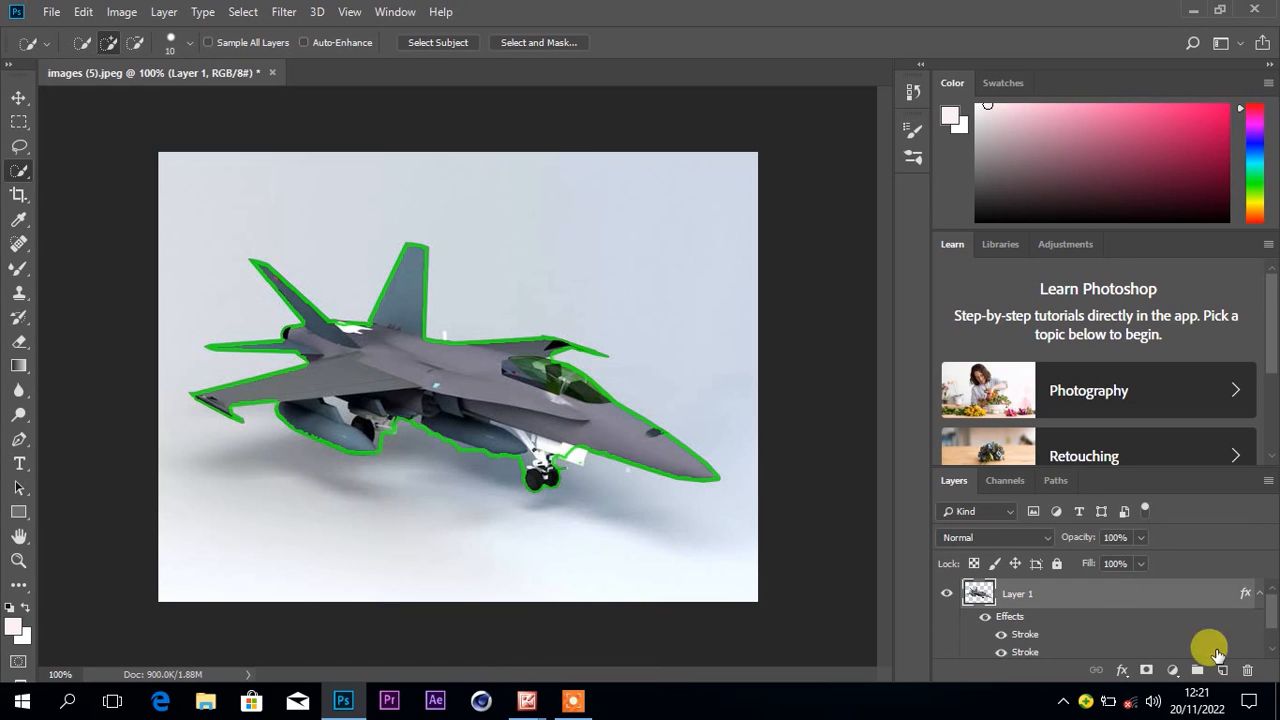
{"action": "left_click_drag", "start_coordinate": [1270, 622], "coordinate": [1272, 645]}
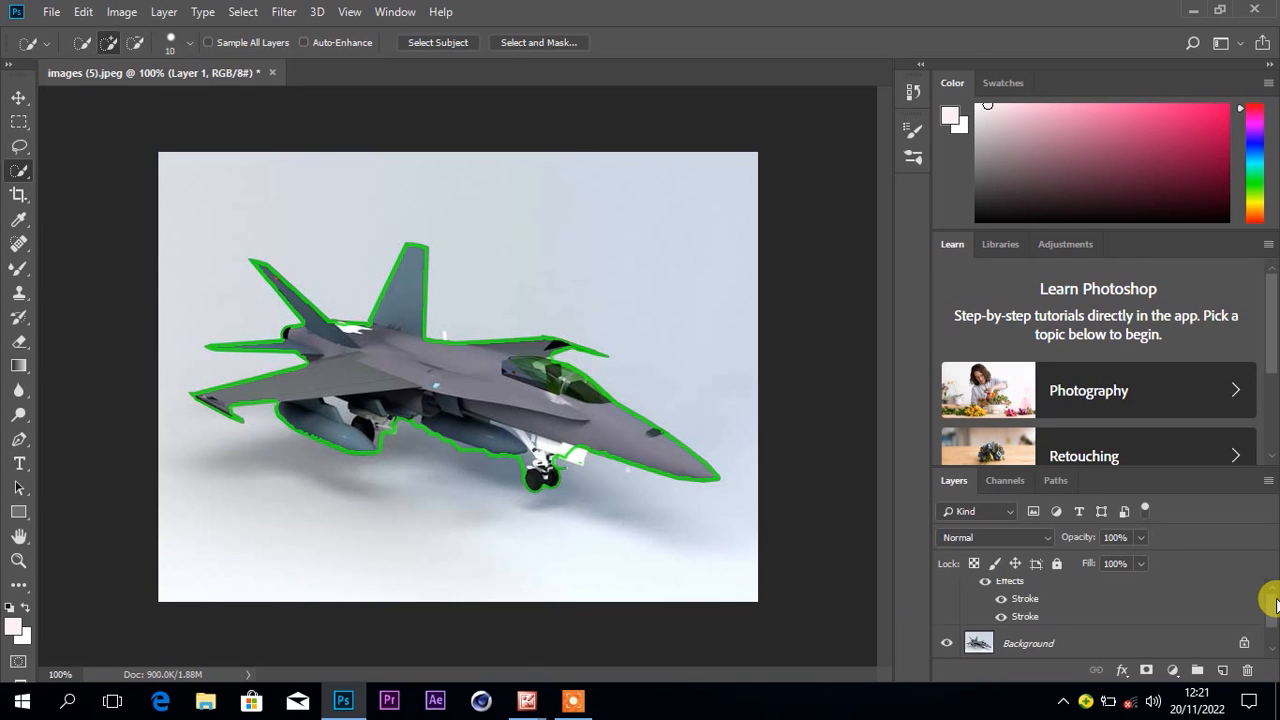
{"action": "mouse_move", "coordinate": [1277, 605]}
{"action": "left_mouse_down"}
{"action": "mouse_move", "coordinate": [1276, 632]}
{"action": "mouse_move", "coordinate": [1277, 594]}
{"action": "mouse_move", "coordinate": [1277, 640]}
{"action": "mouse_move", "coordinate": [1277, 596]}
{"action": "left_mouse_up"}
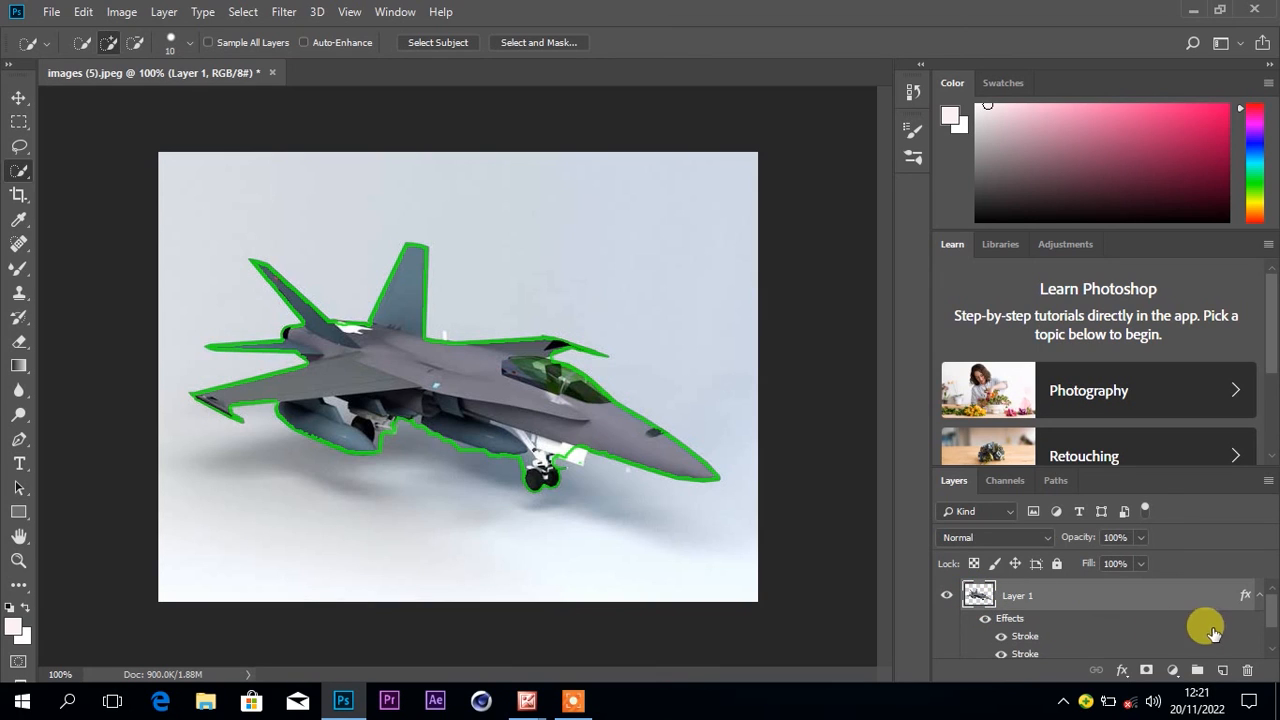
{"action": "mouse_move", "coordinate": [1273, 615]}
{"action": "left_mouse_down"}
{"action": "mouse_move", "coordinate": [1274, 640]}
{"action": "mouse_move", "coordinate": [1272, 606]}
{"action": "mouse_move", "coordinate": [1272, 617]}
{"action": "left_mouse_up"}
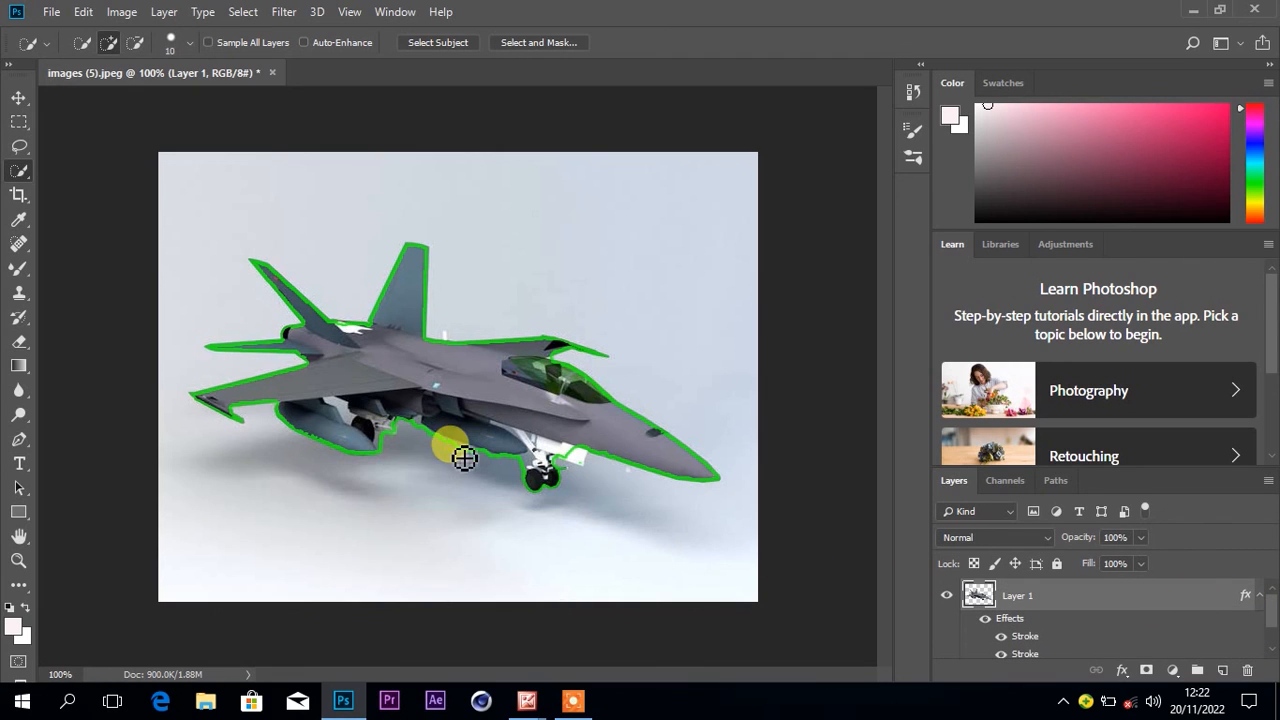
Merge the outlined jet layer down into the background and save the picture as JPEG images (5) in the YOUTUBE folder on drive F.
{"action": "left_click", "coordinate": [165, 13]}
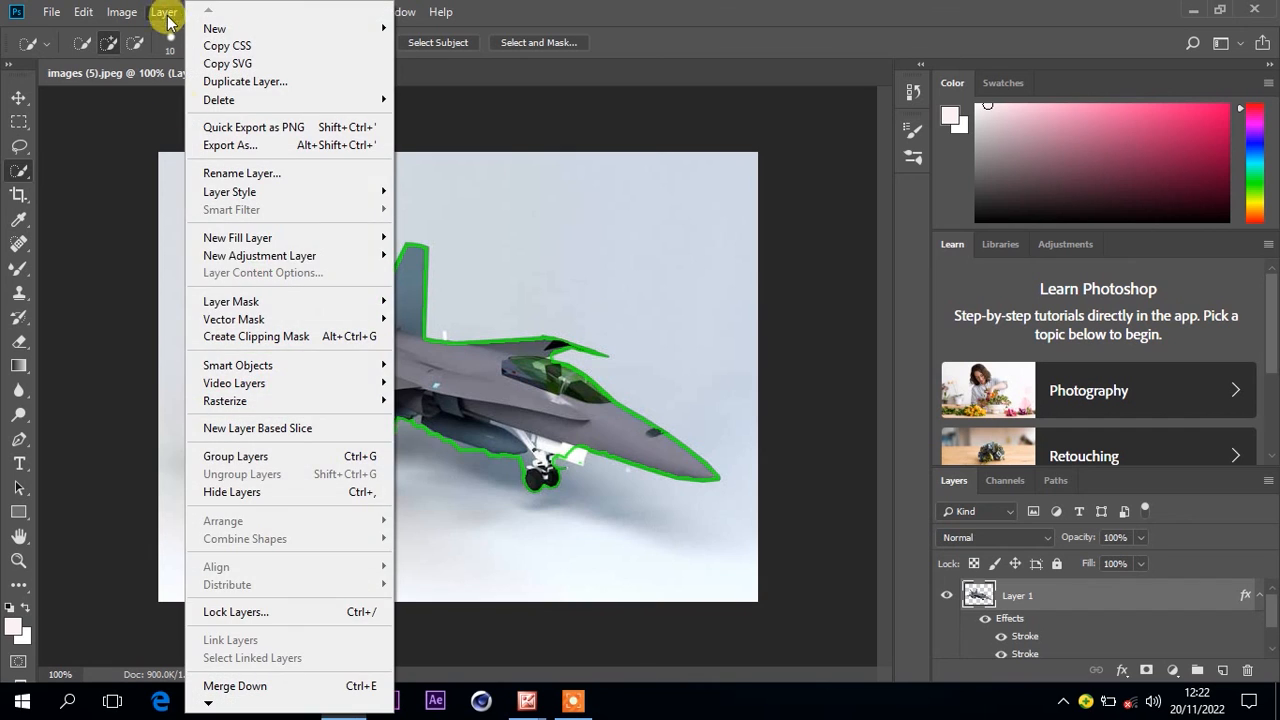
{"action": "left_click", "coordinate": [244, 685]}
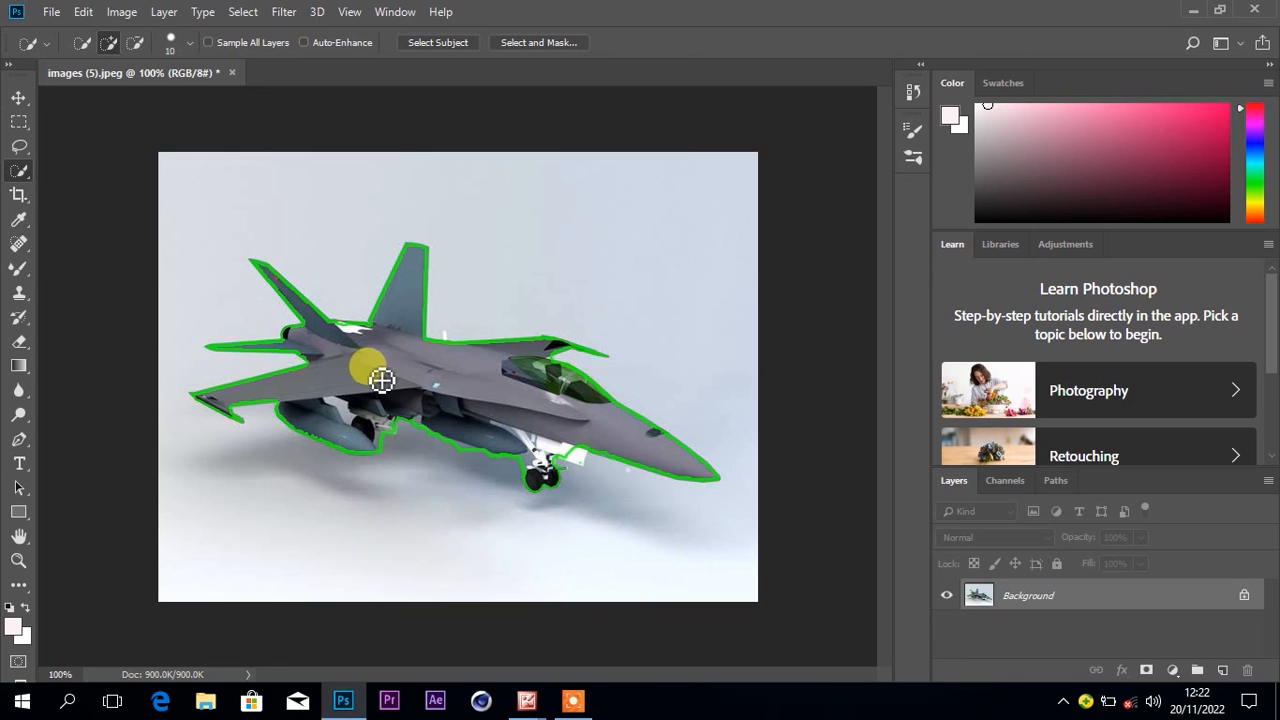
{"action": "left_click", "coordinate": [50, 14]}
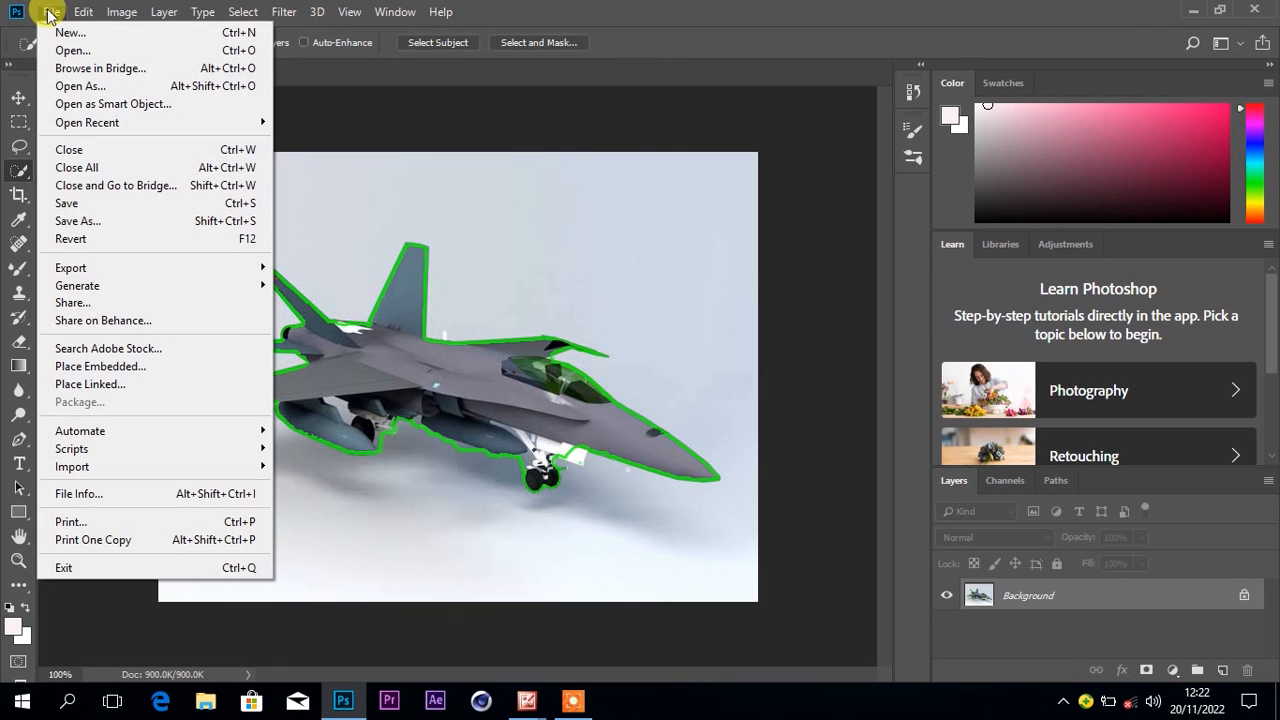
{"action": "left_click", "coordinate": [80, 222]}
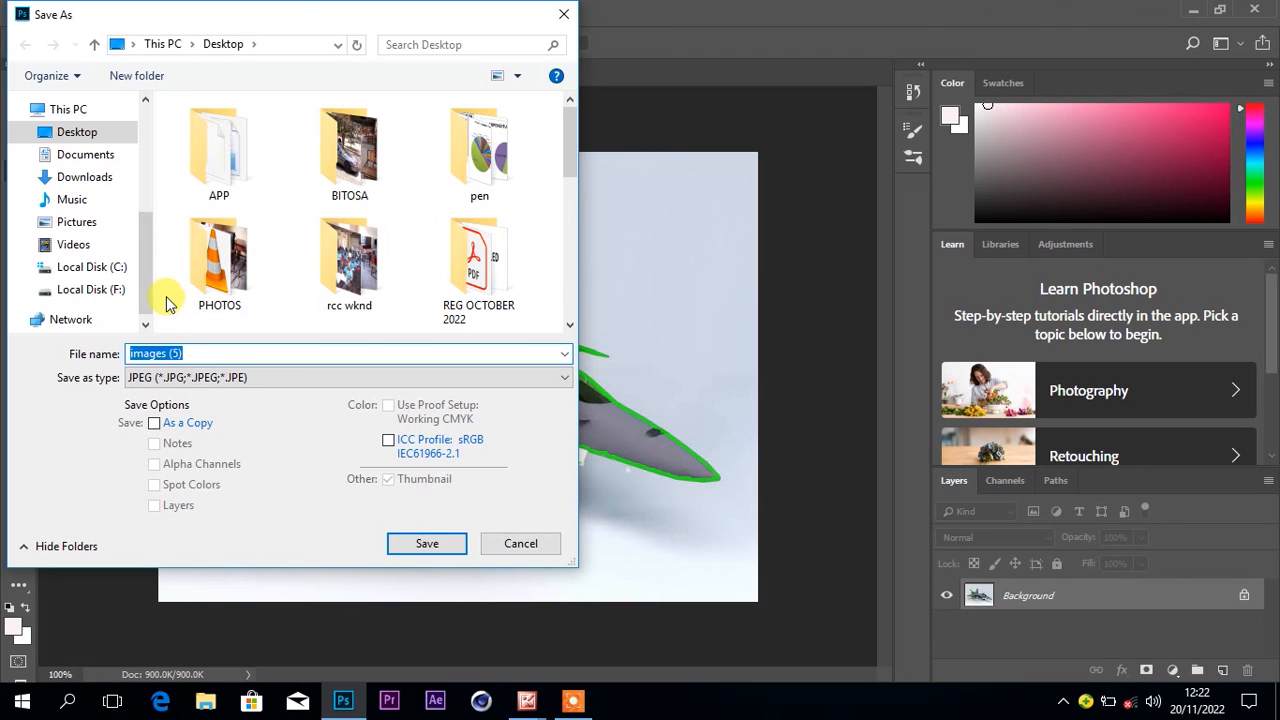
{"action": "left_click", "coordinate": [95, 290]}
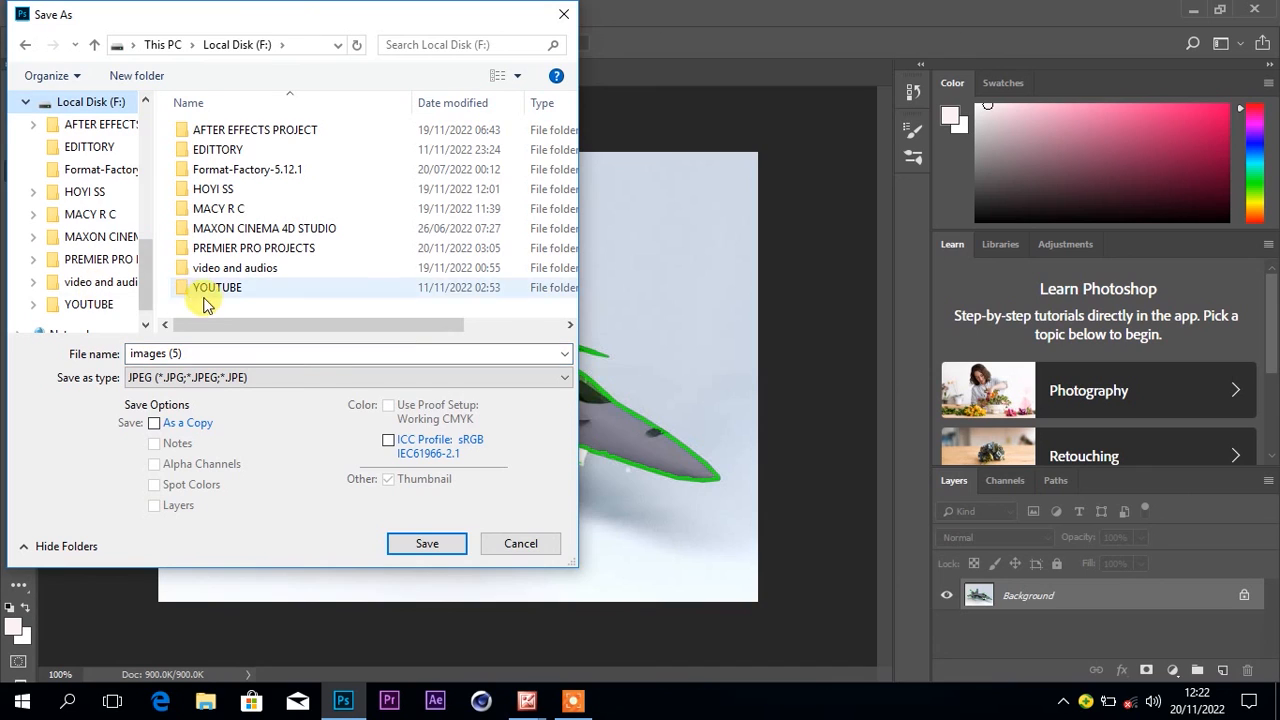
{"action": "double_click", "coordinate": [250, 288]}
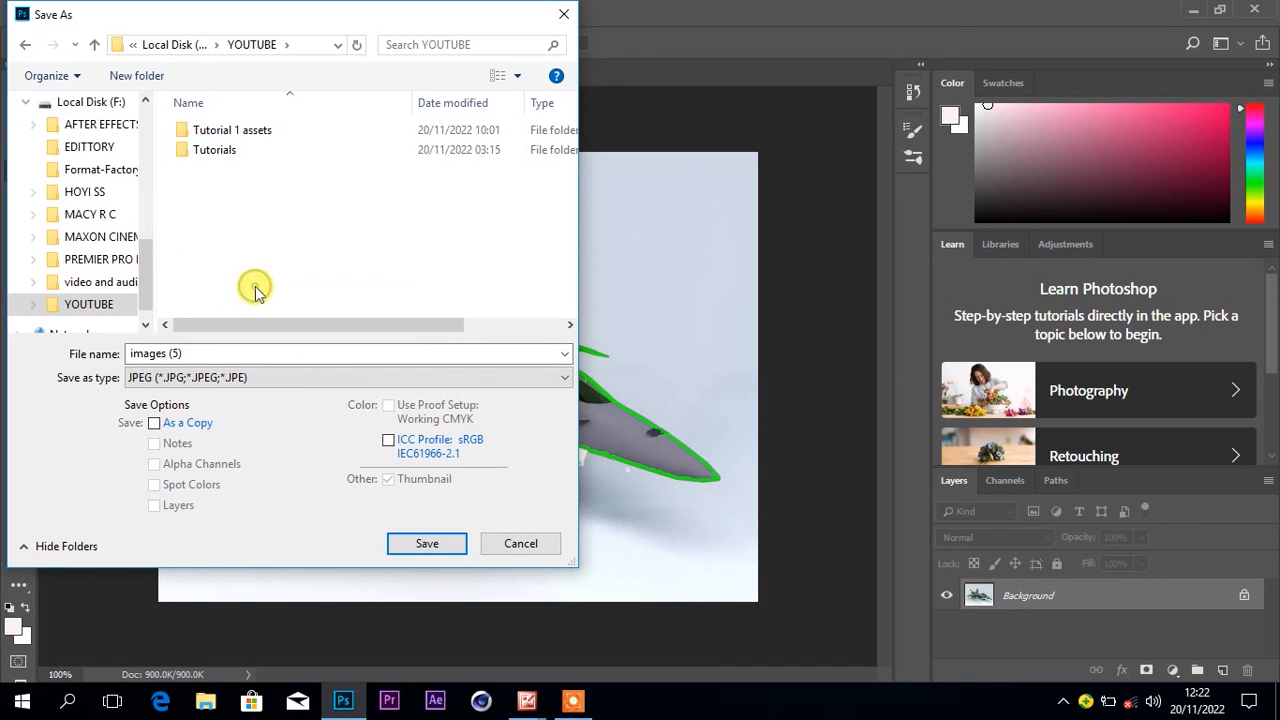
{"action": "left_click", "coordinate": [203, 353]}
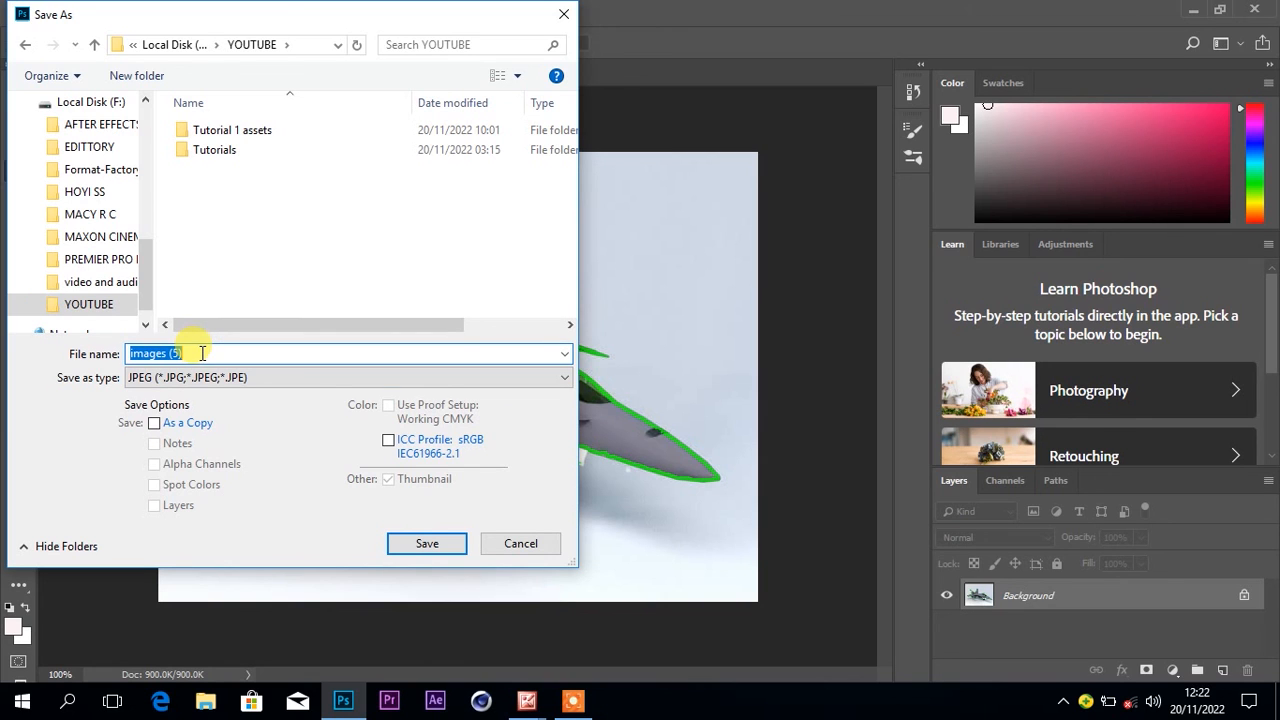
{"action": "left_click", "coordinate": [423, 544]}
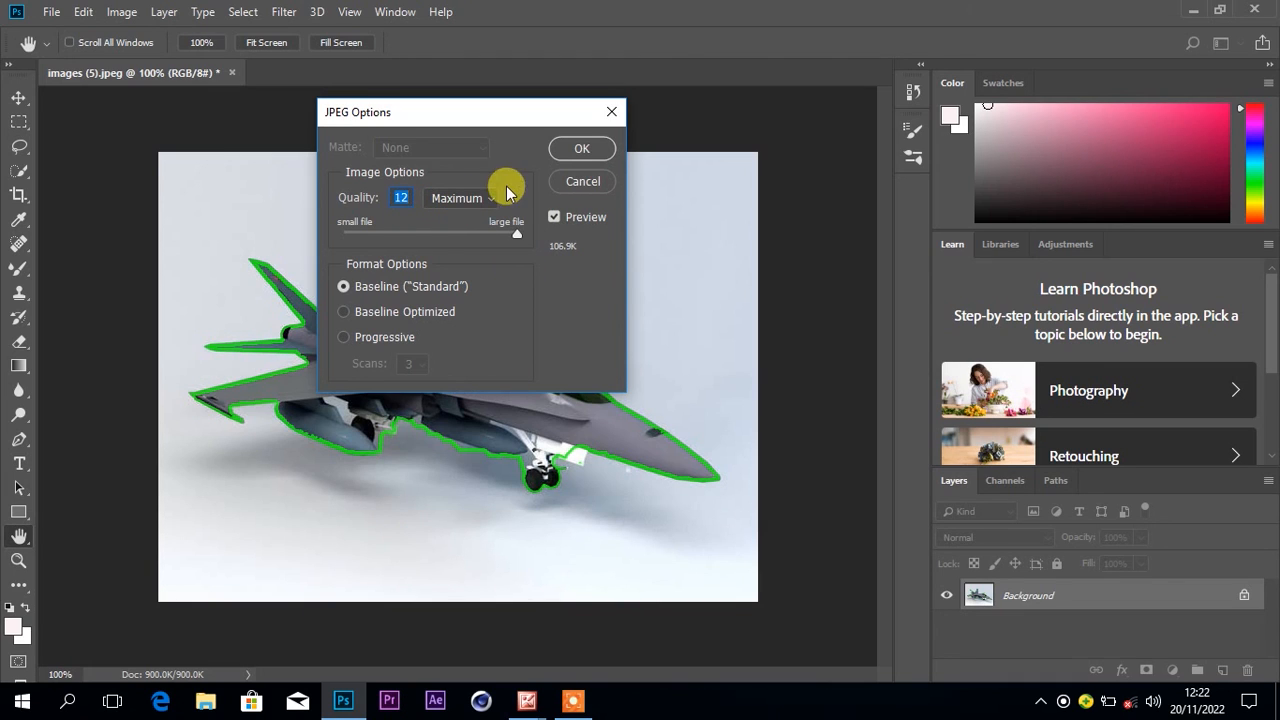
{"action": "left_click", "coordinate": [583, 150]}
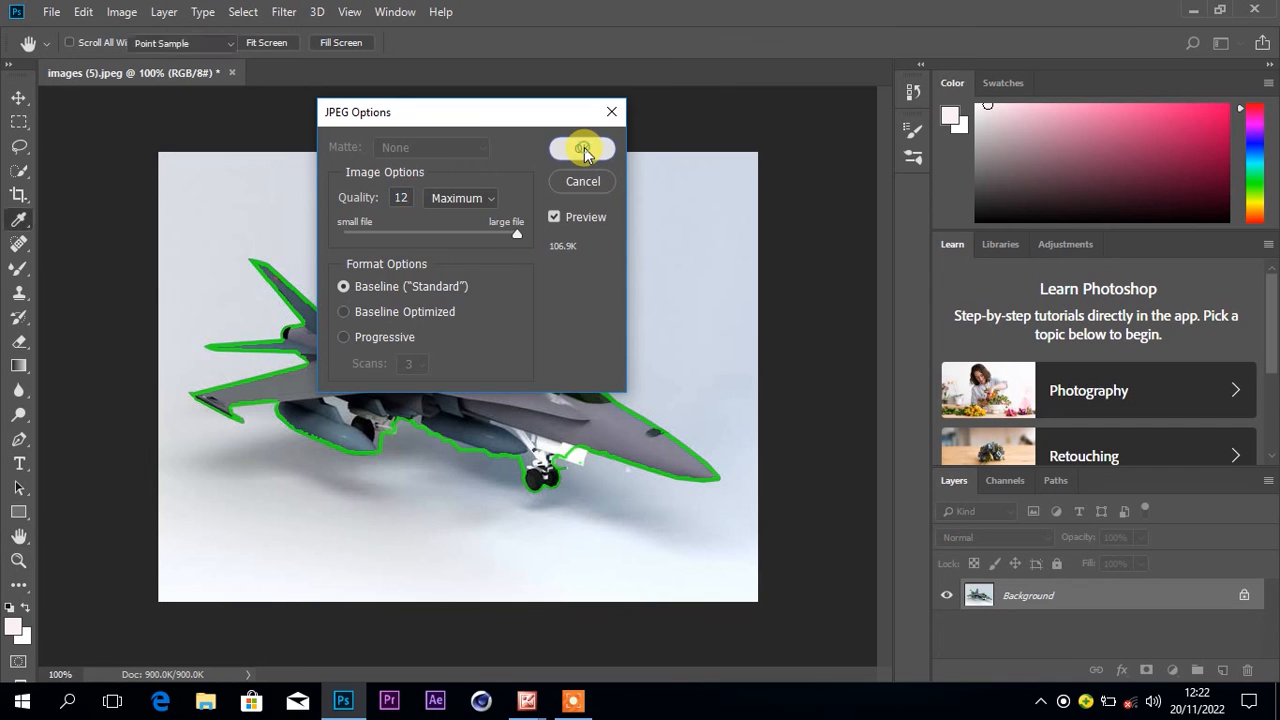
Switch to File Explorer and view the saved images (5) picture from the YOUTUBE folder on drive F.
{"action": "left_click", "coordinate": [1197, 10]}
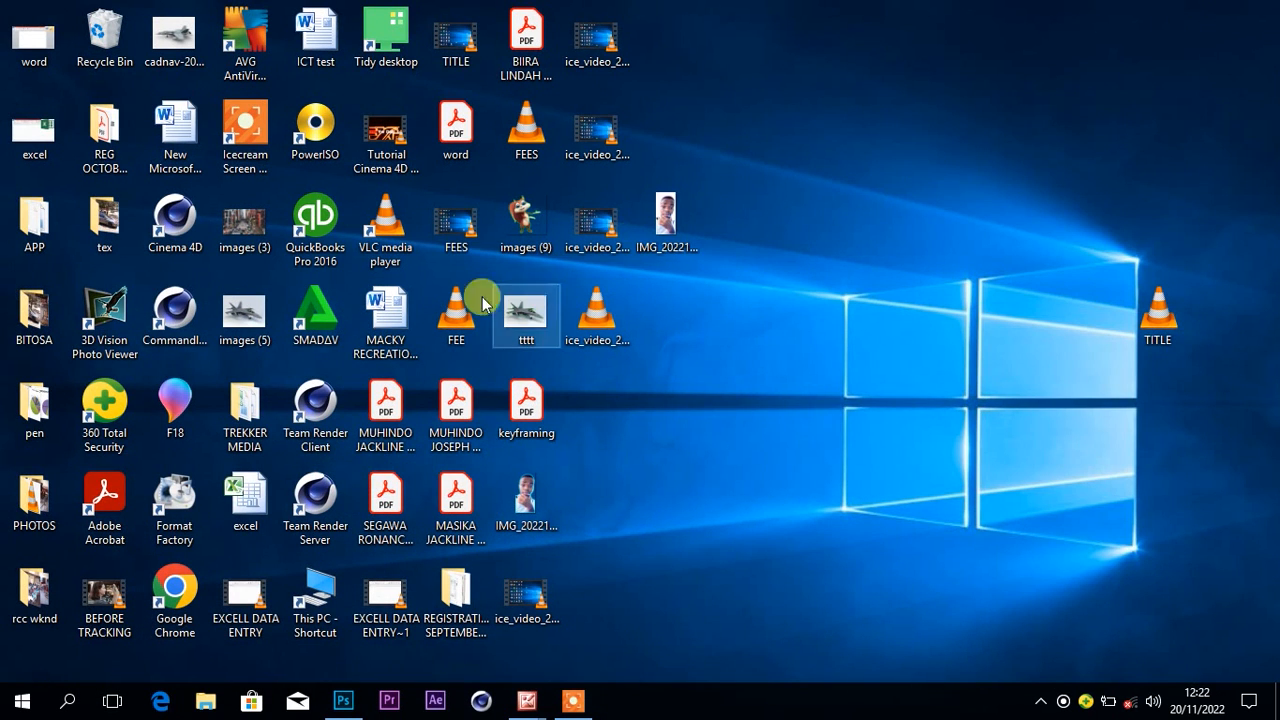
{"action": "double_click", "coordinate": [315, 600]}
{"action": "left_click", "coordinate": [597, 508]}
{"action": "double_click", "coordinate": [597, 508]}
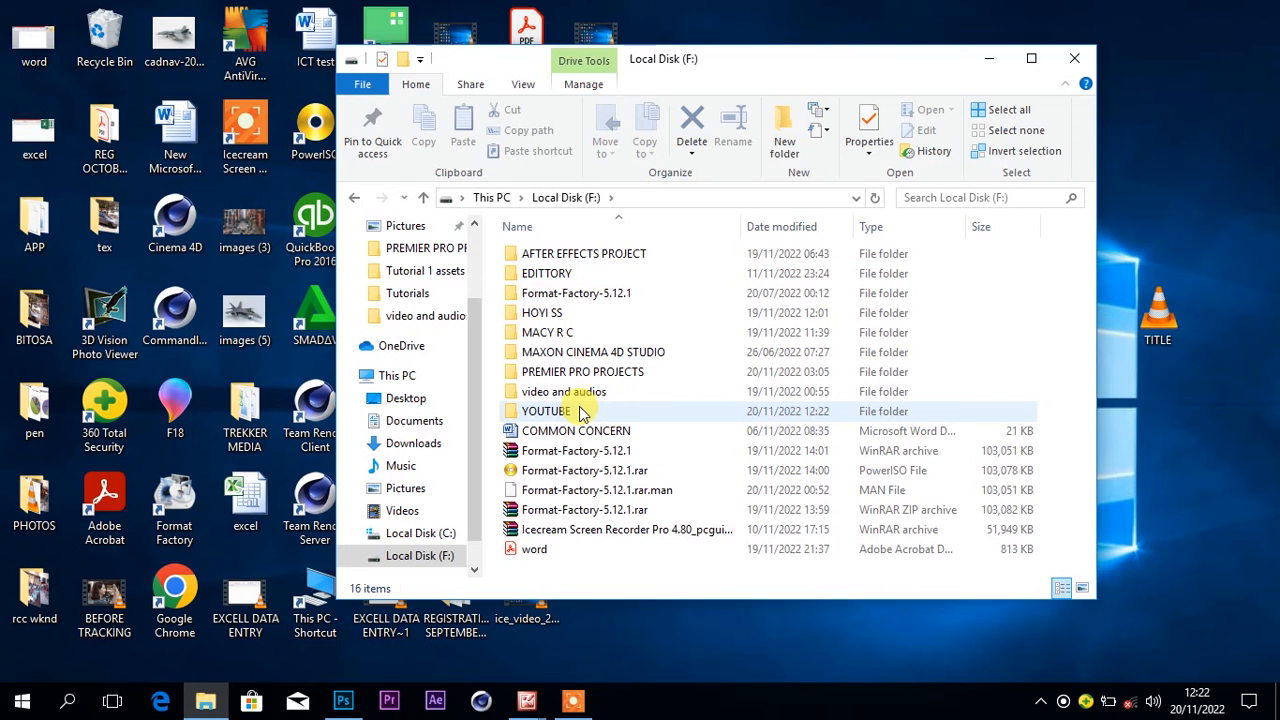
{"action": "double_click", "coordinate": [581, 414]}
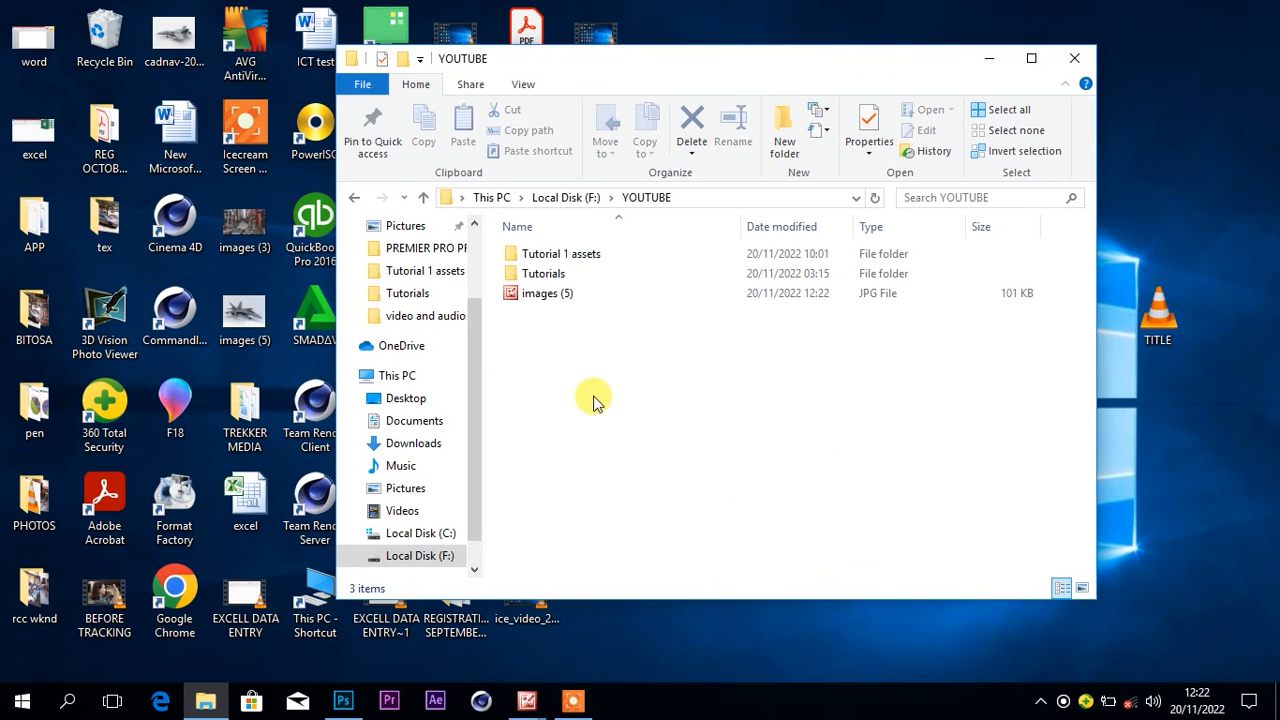
{"action": "left_click", "coordinate": [560, 295]}
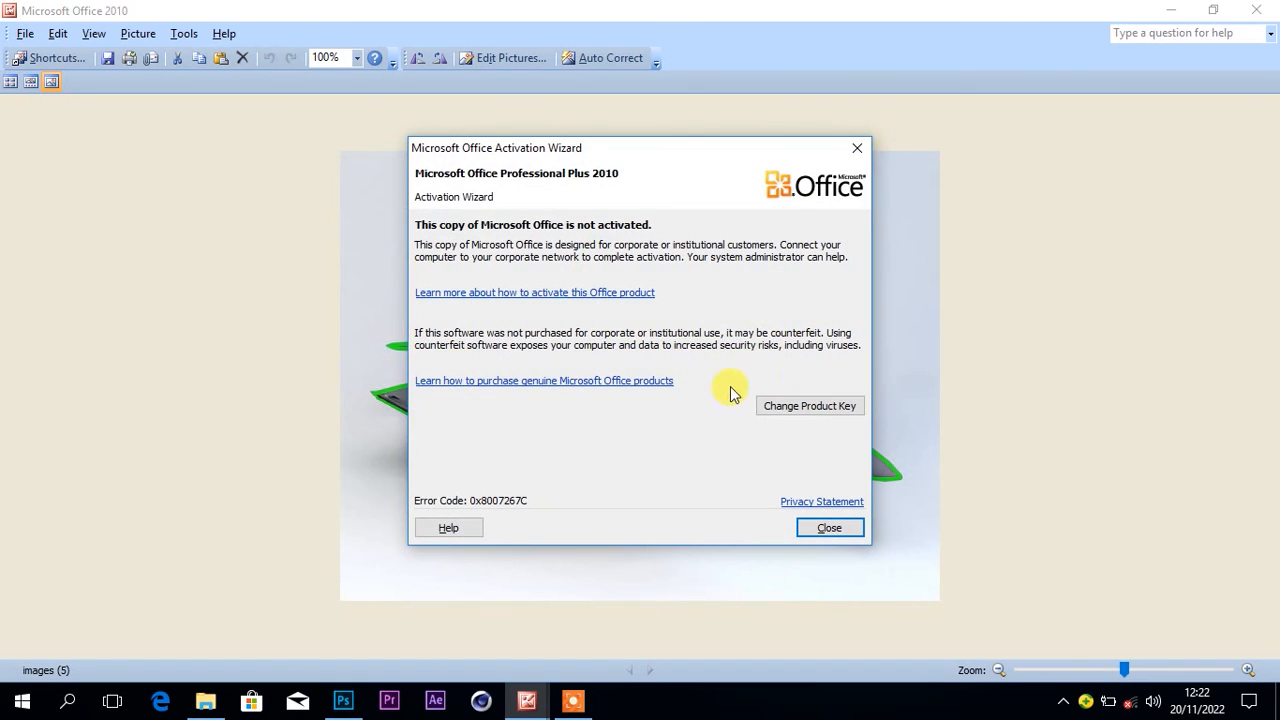
{"action": "left_click", "coordinate": [857, 149]}
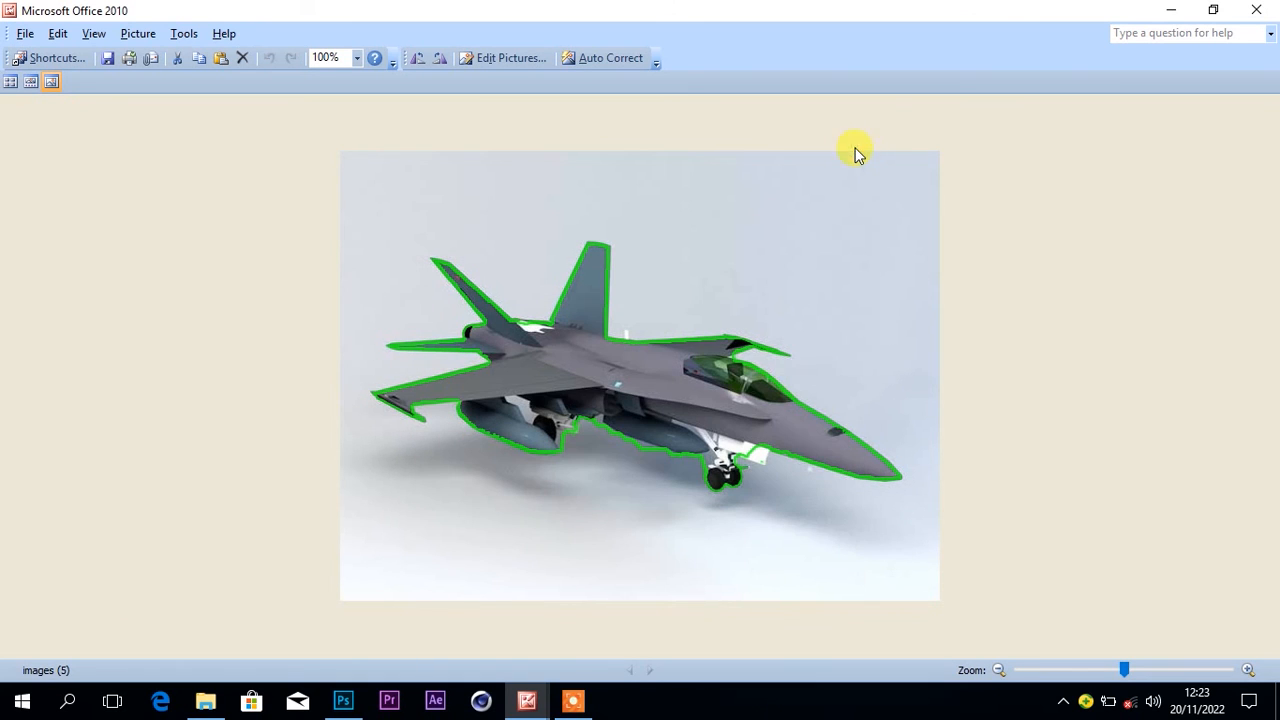
{"action": "left_click", "coordinate": [1172, 11]}
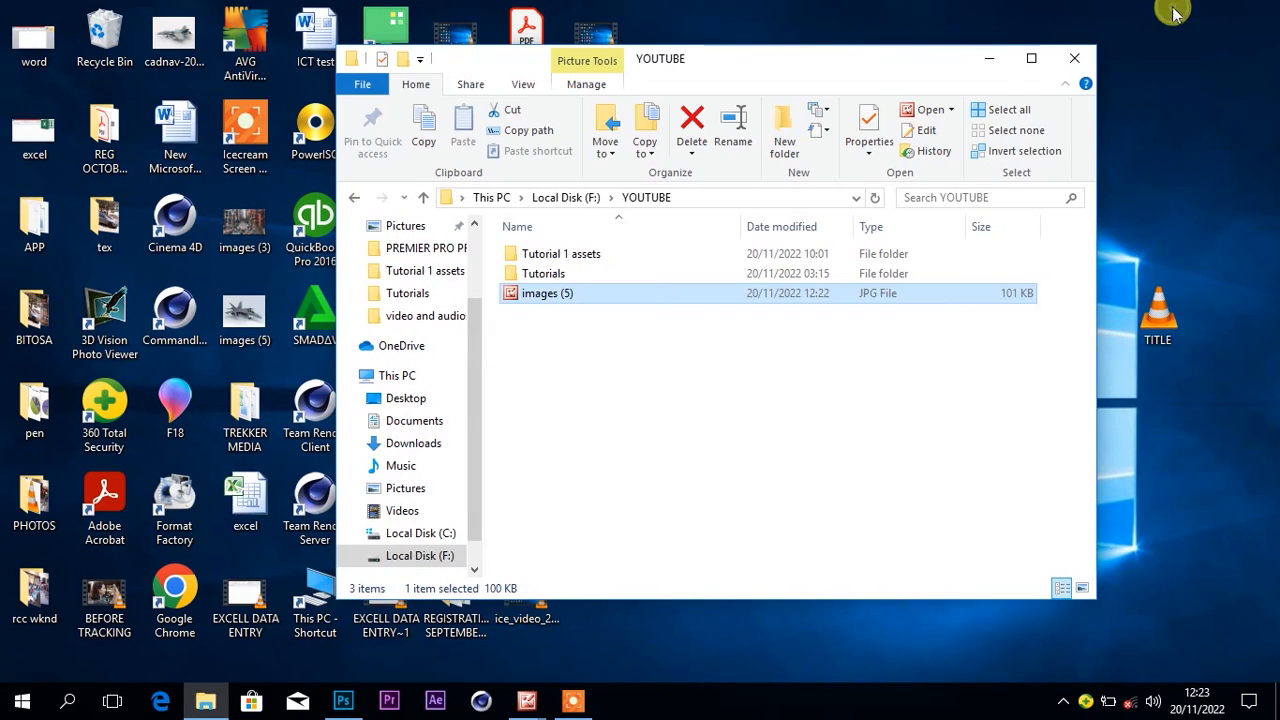
{"action": "left_click", "coordinate": [986, 58]}
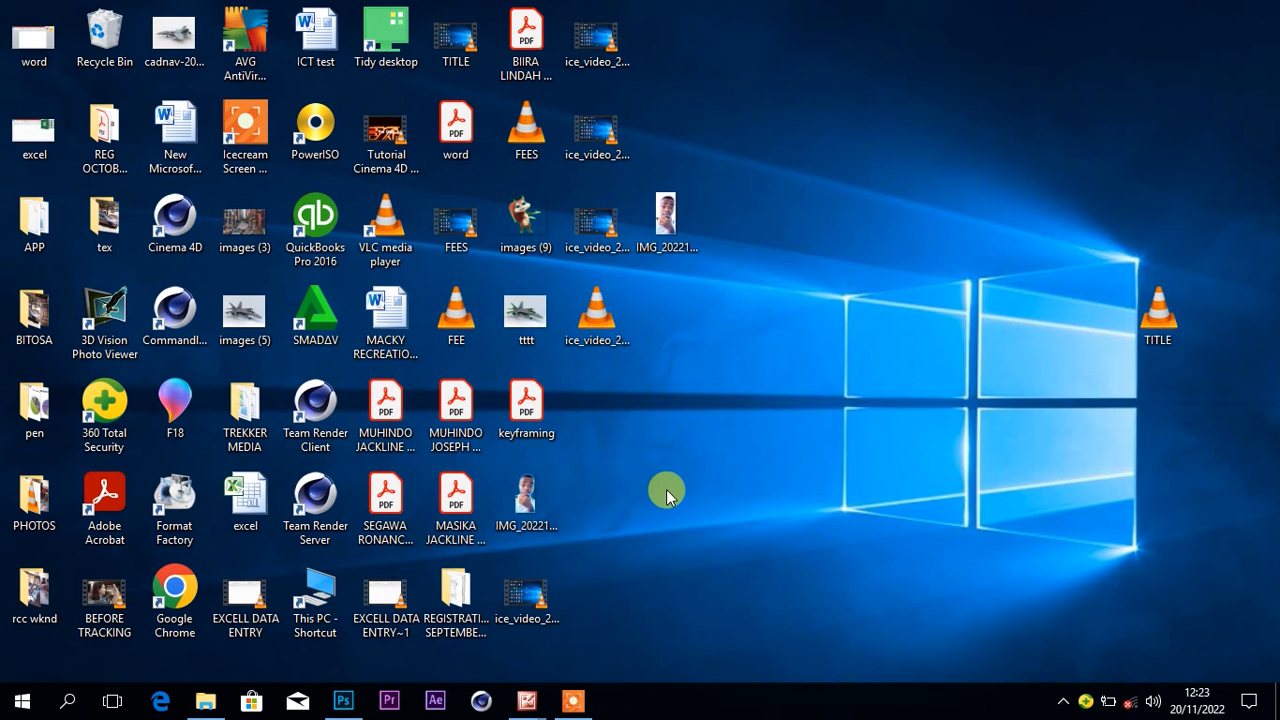
View the outlined portrait picture IMG_20221120_114637_749 from the desktop, then close it and return to Photoshop.
{"action": "double_click", "coordinate": [522, 525]}
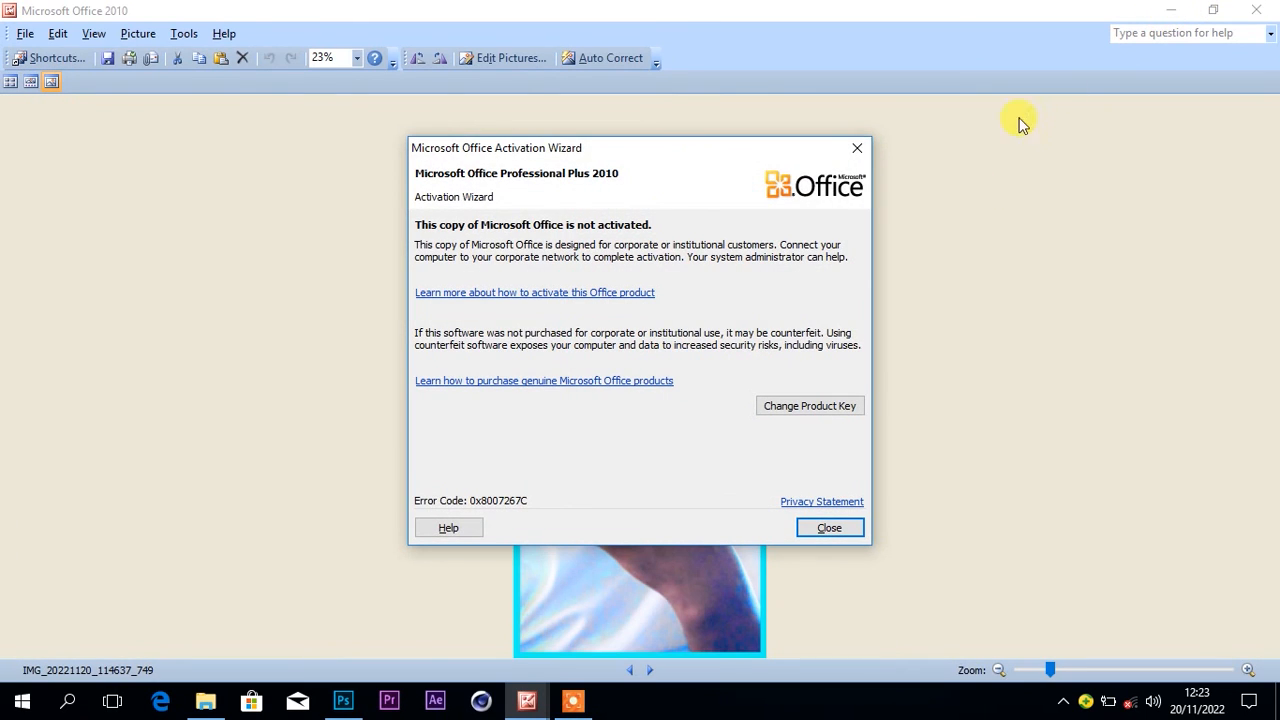
{"action": "left_click", "coordinate": [860, 150]}
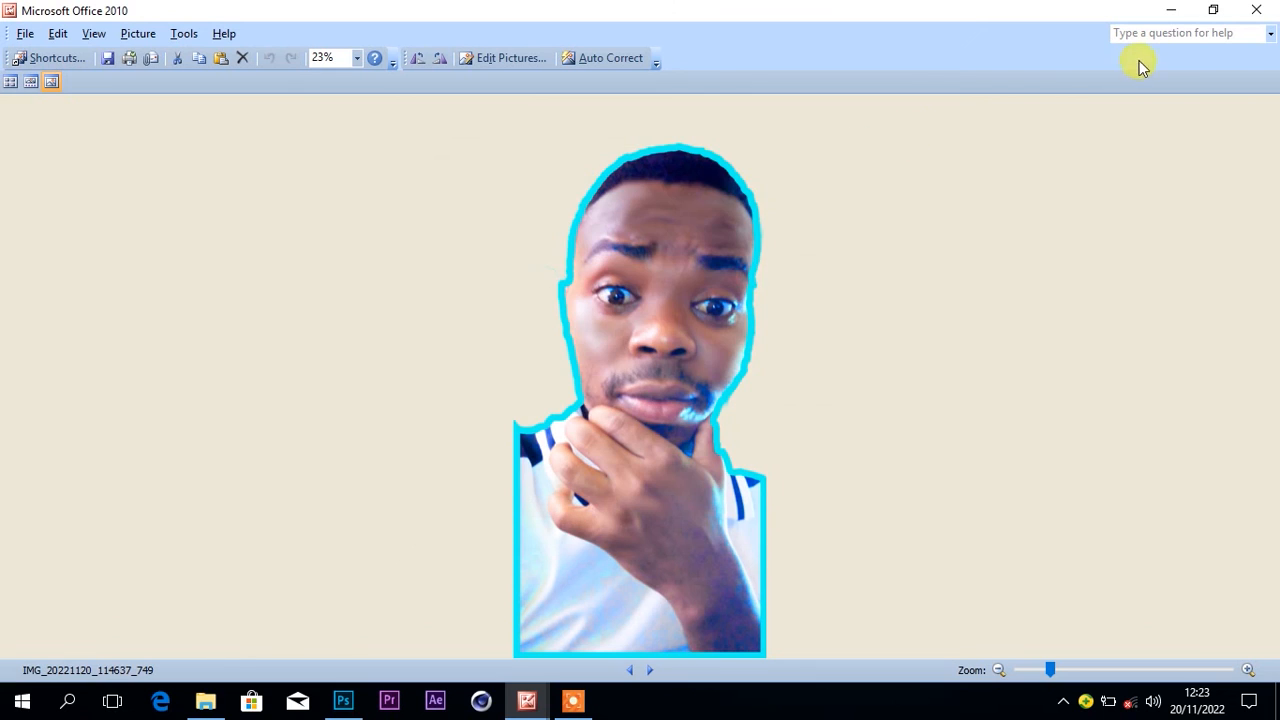
{"action": "left_click", "coordinate": [1252, 10]}
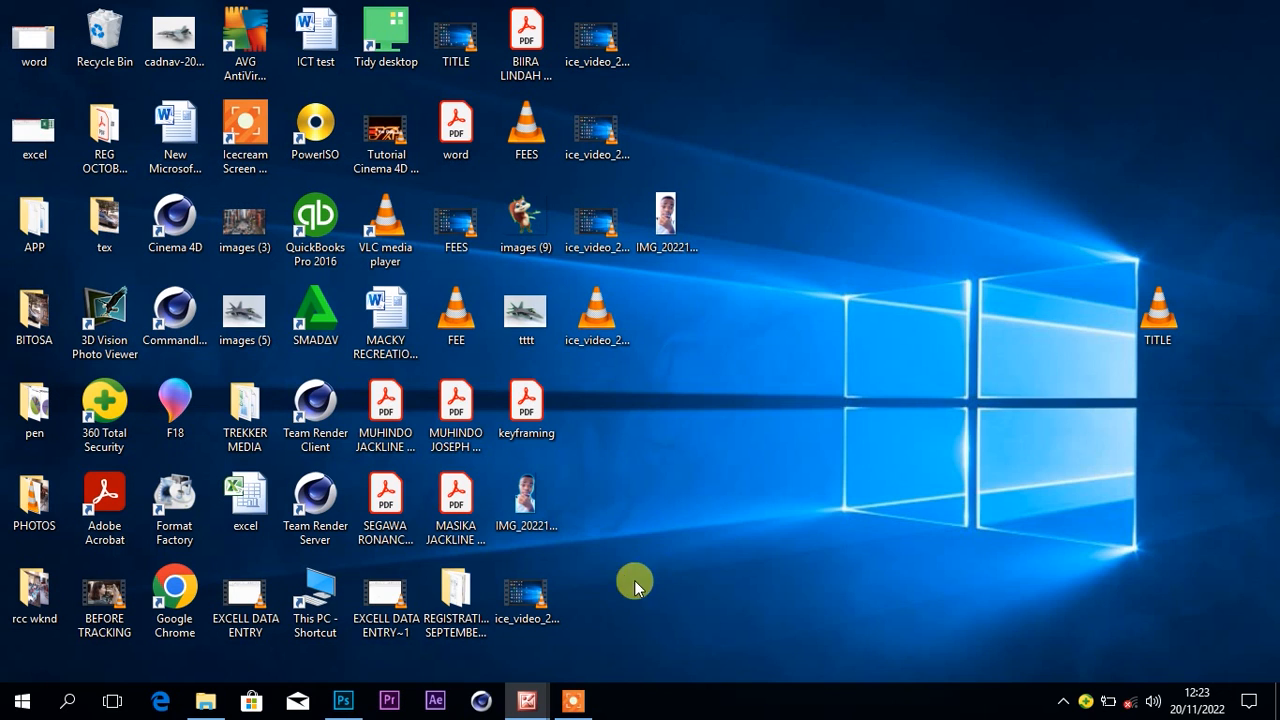
{"action": "left_click", "coordinate": [342, 702]}
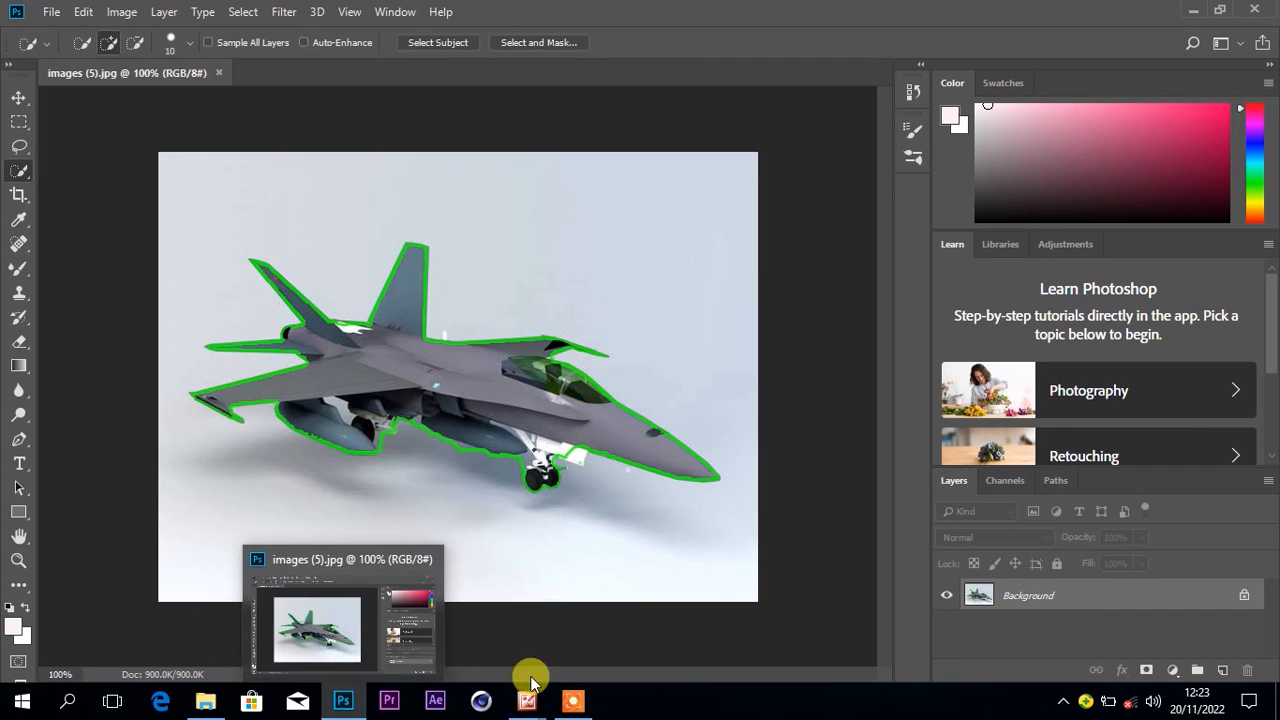
{"action": "left_click", "coordinate": [575, 705]}
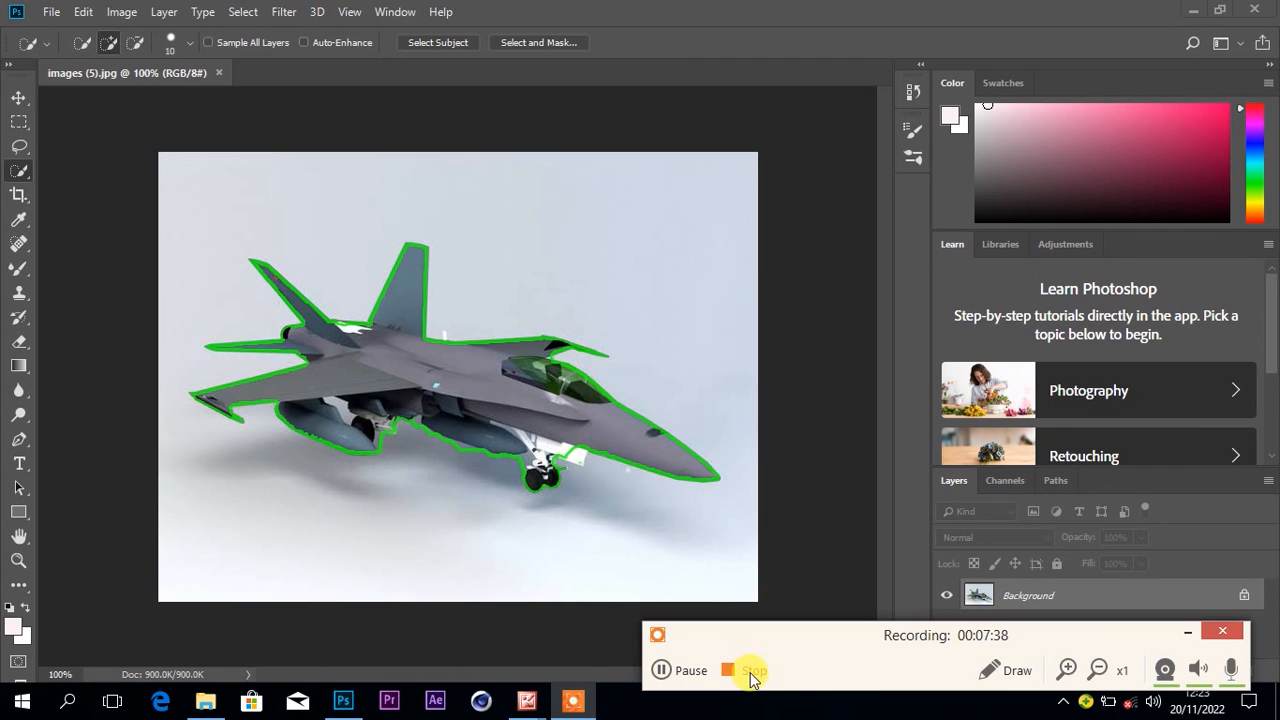